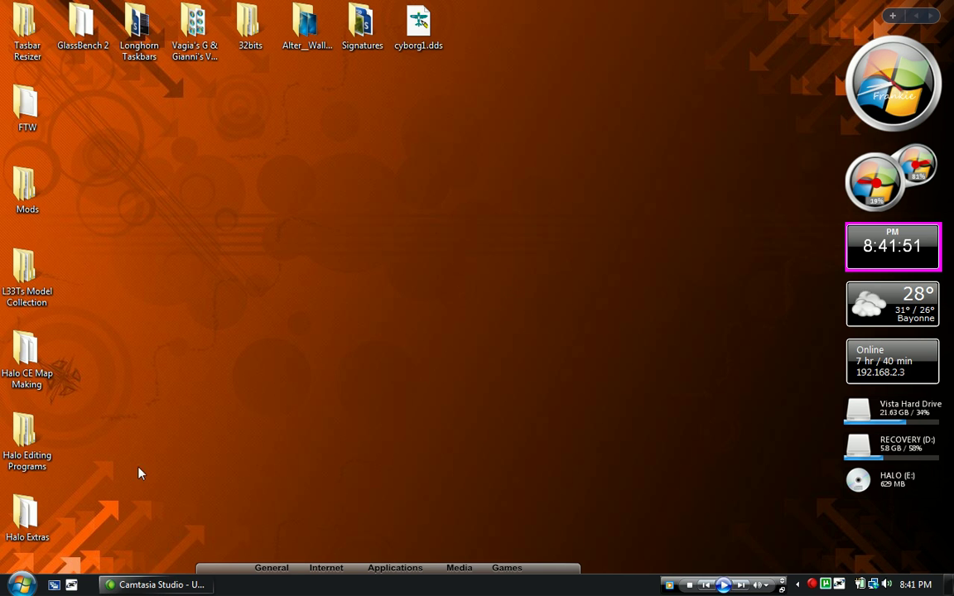
Open the Computer window from the Start menu; RECOVERY (D:) shows 5.79 GB free of 9.99 GB
click(21, 584)
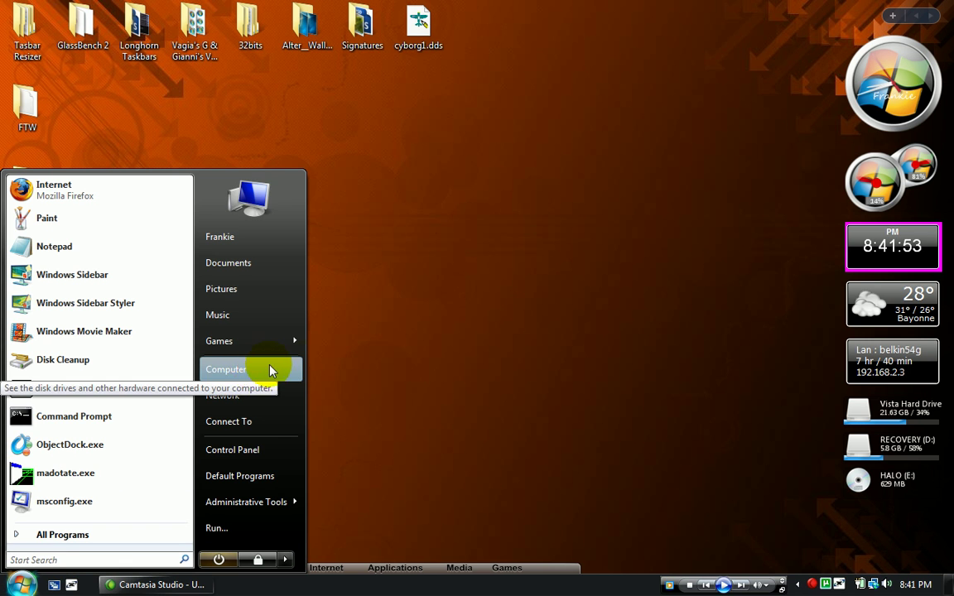
click(311, 368)
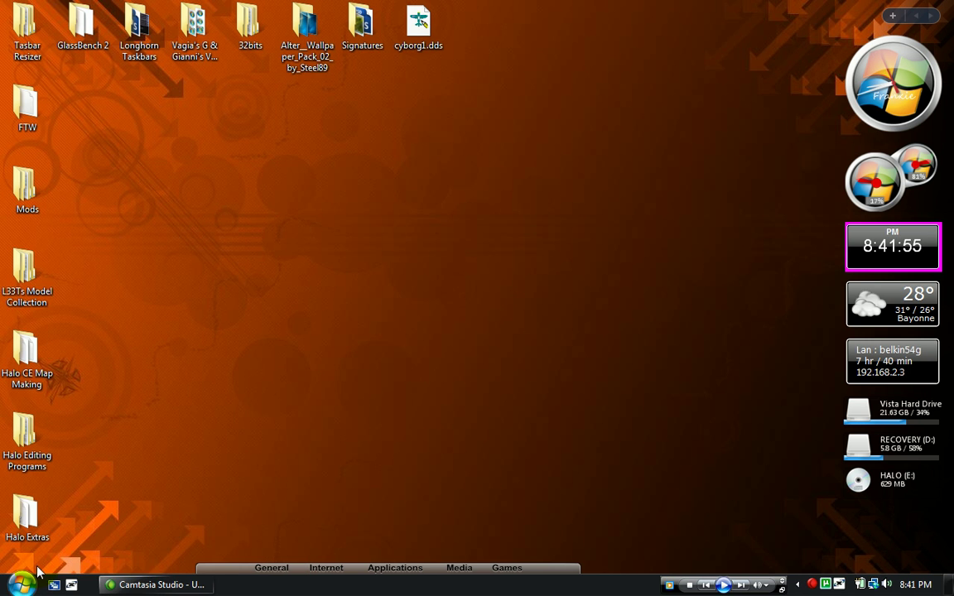
key(super)
click(221, 377)
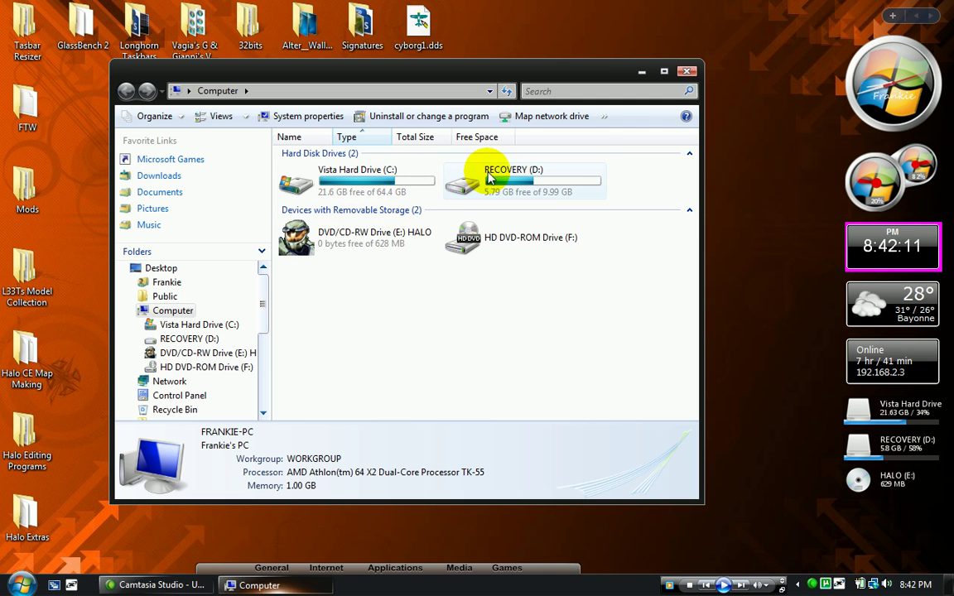
Close the Computer window and bring the Start menu back up
click(682, 72)
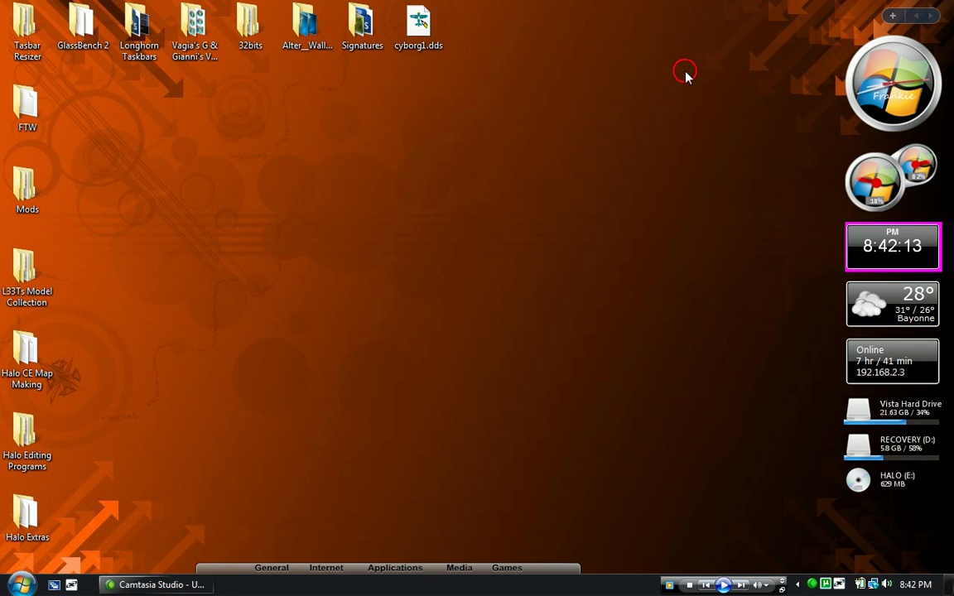
drag(577, 128, 353, 410)
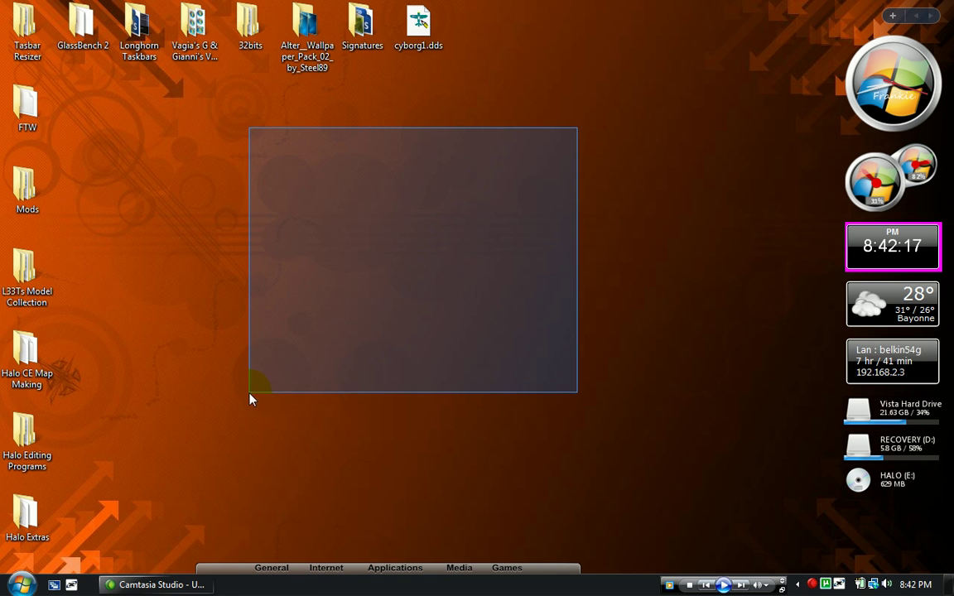
drag(353, 418, 250, 399)
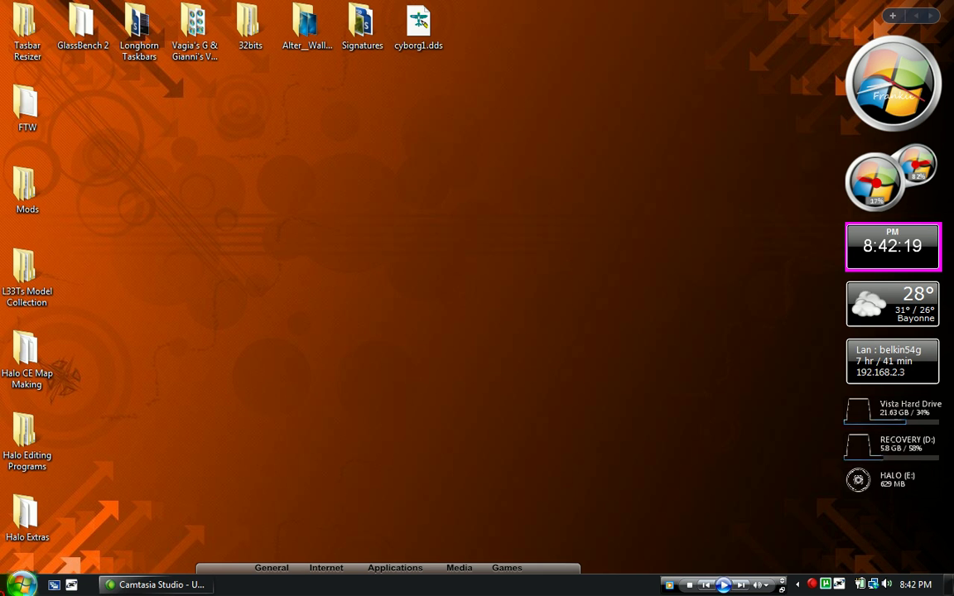
click(20, 584)
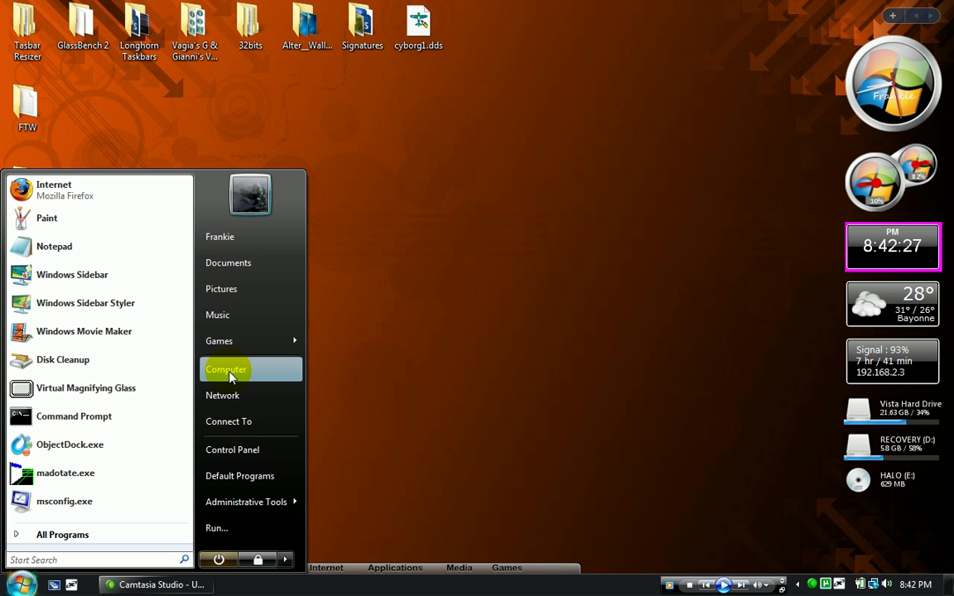
Launch Computer Management via Manage on the Start menu's Computer entry
right_click(230, 377)
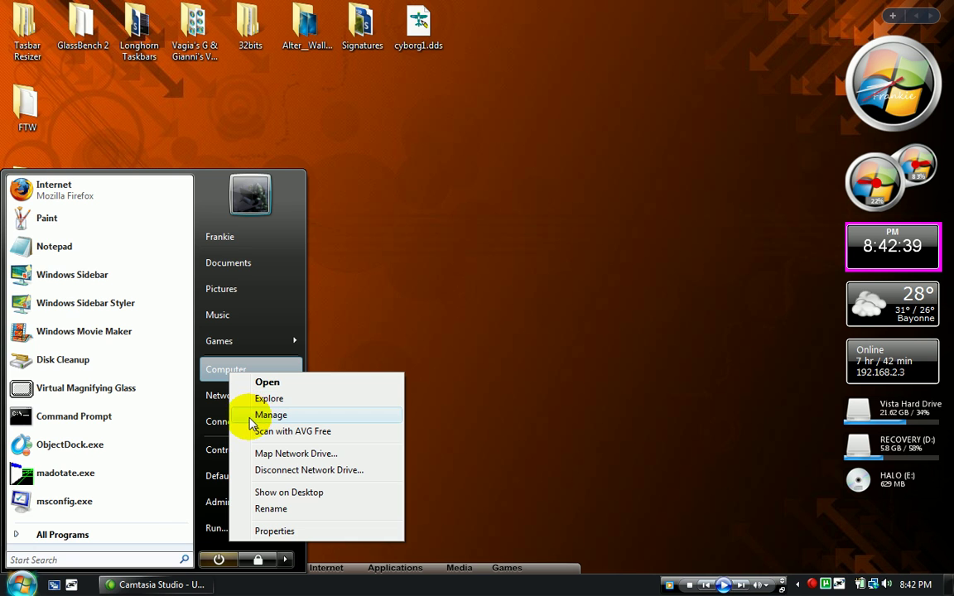
click(394, 331)
key(super)
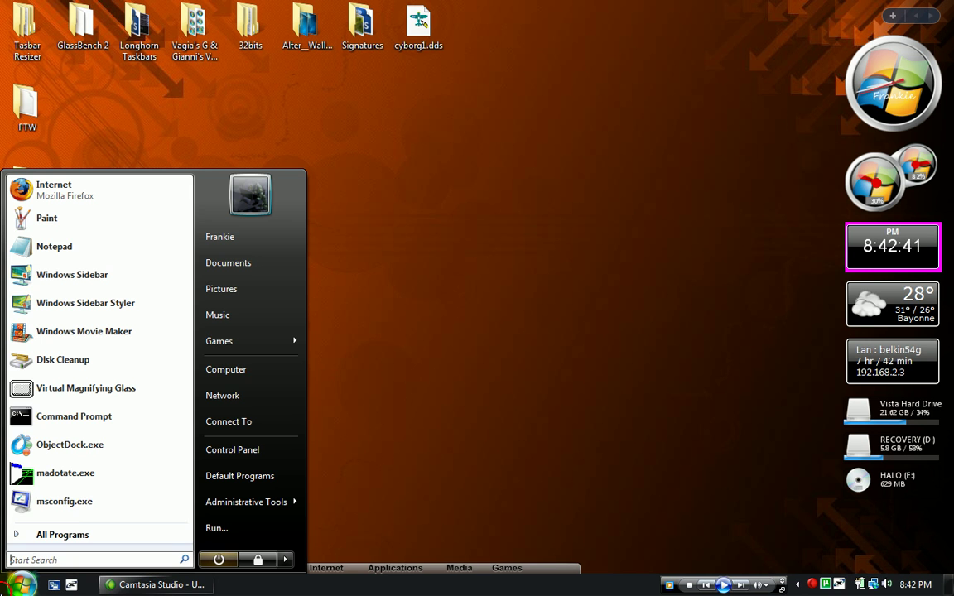
right_click(274, 374)
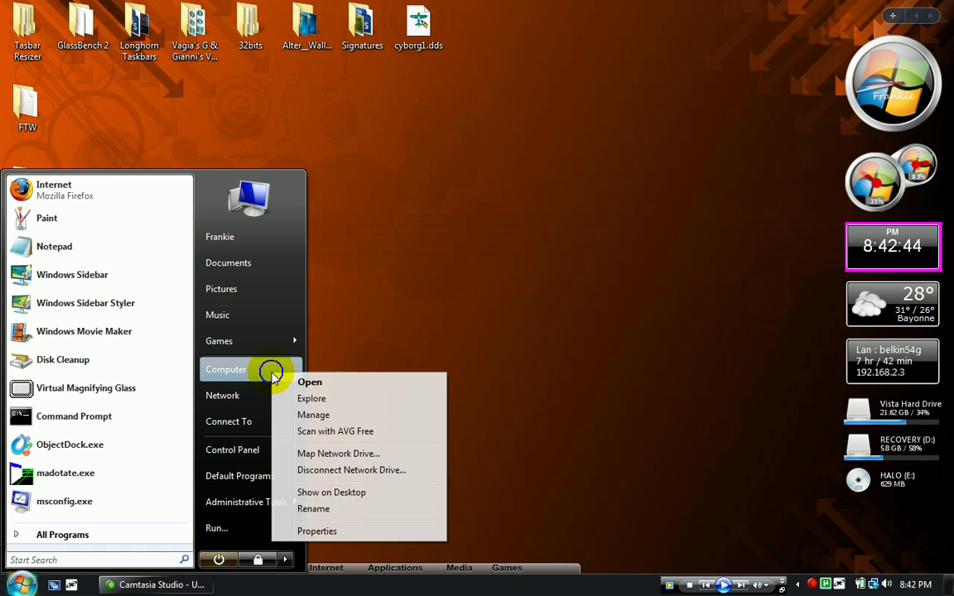
click(302, 418)
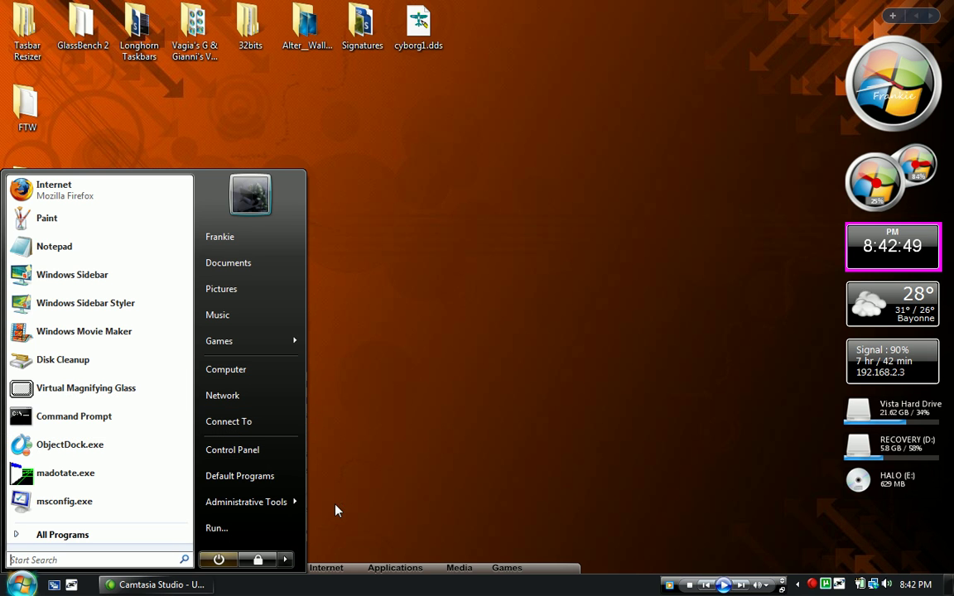
click(347, 415)
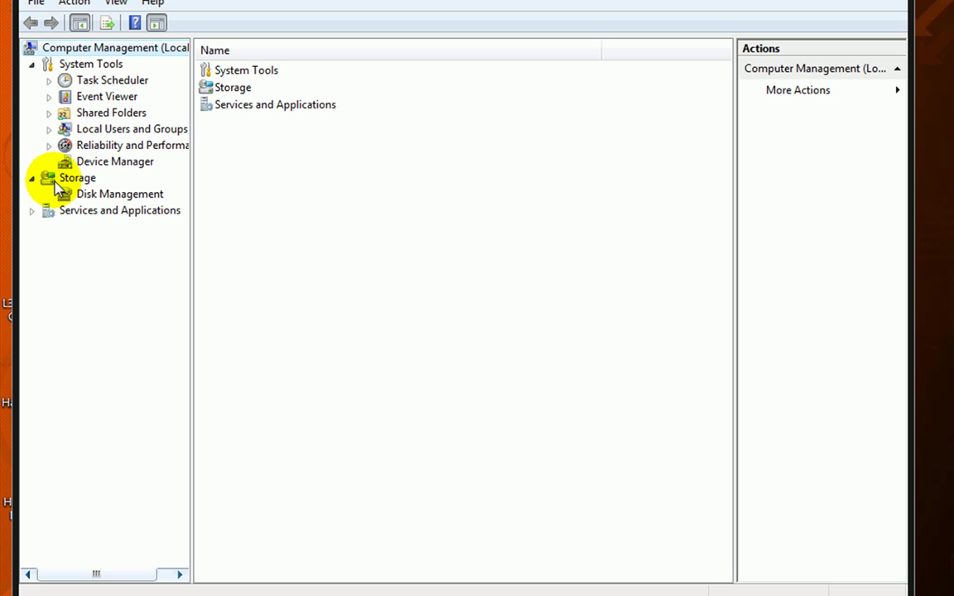
Open Disk Management under Storage and browse its View display options
click(32, 180)
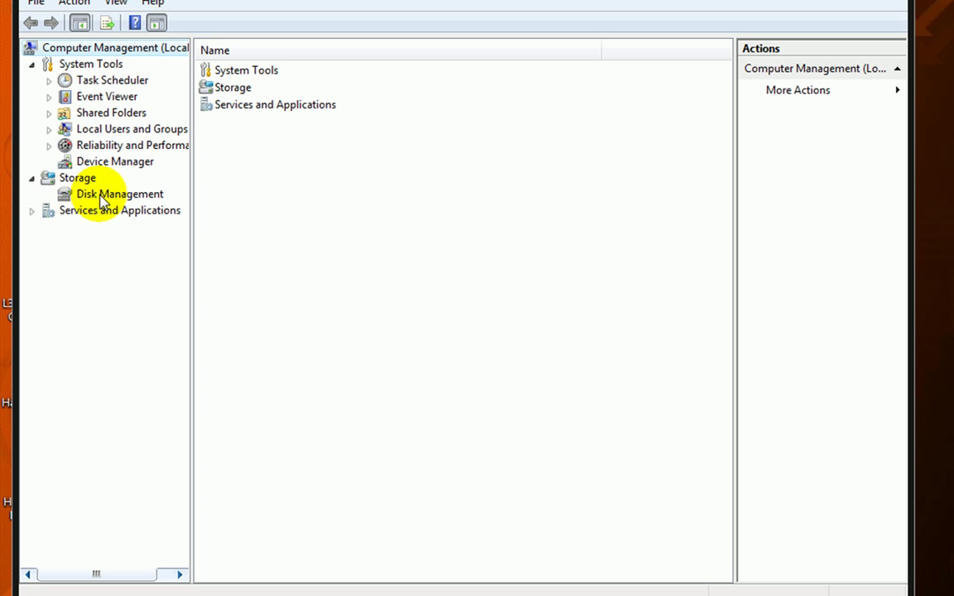
click(100, 194)
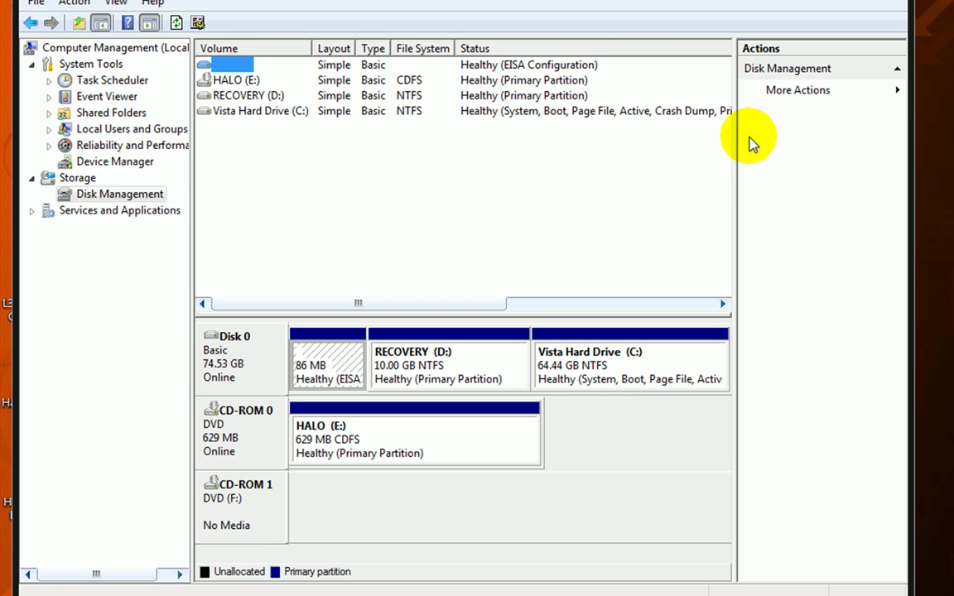
click(835, 96)
mouse_move(931, 139)
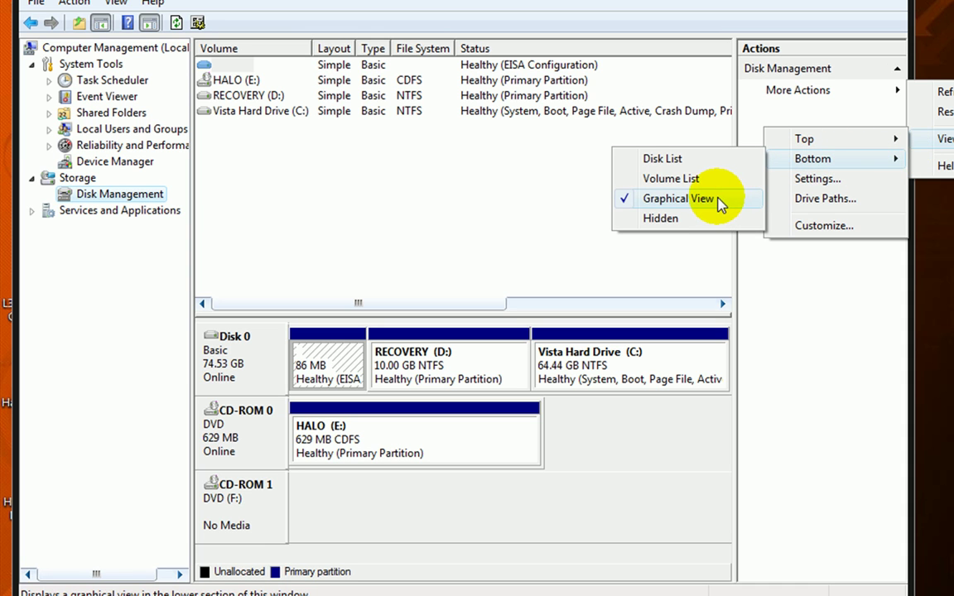
mouse_move(828, 138)
click(590, 176)
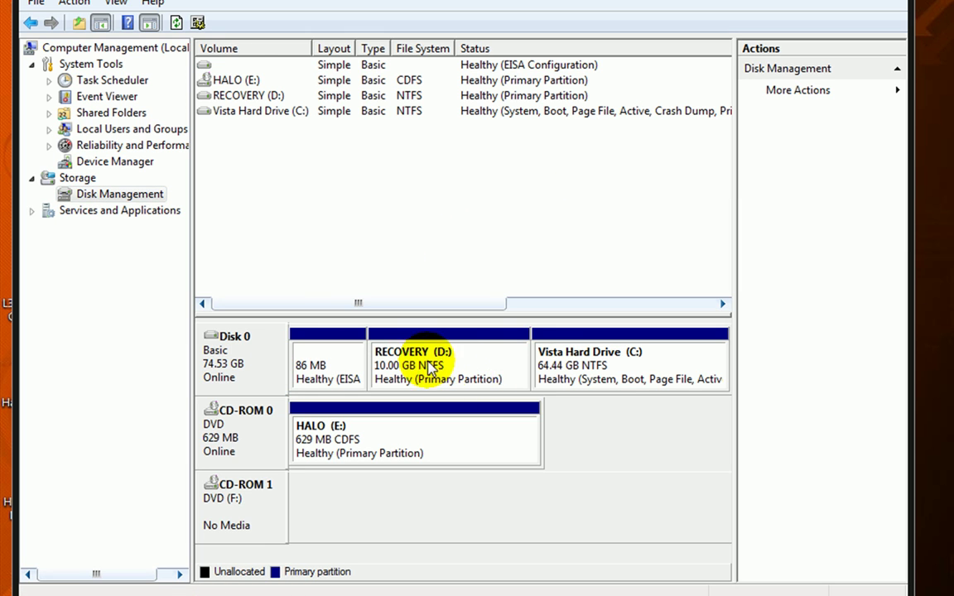
Shrink RECOVERY (D:) by 5069 MB, leaving 5.05 GB and 4.95 GB unallocated
right_click(428, 365)
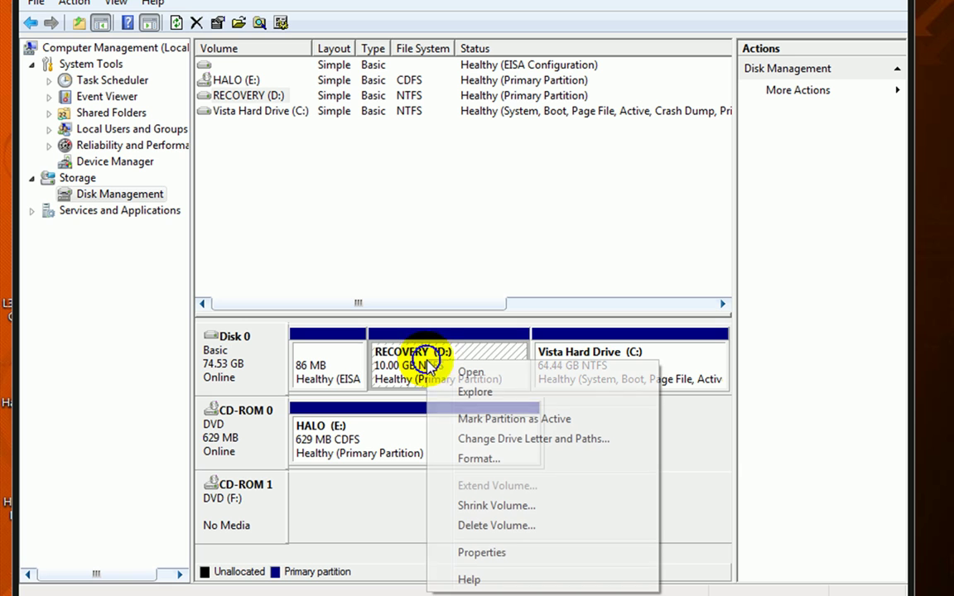
right_click(598, 347)
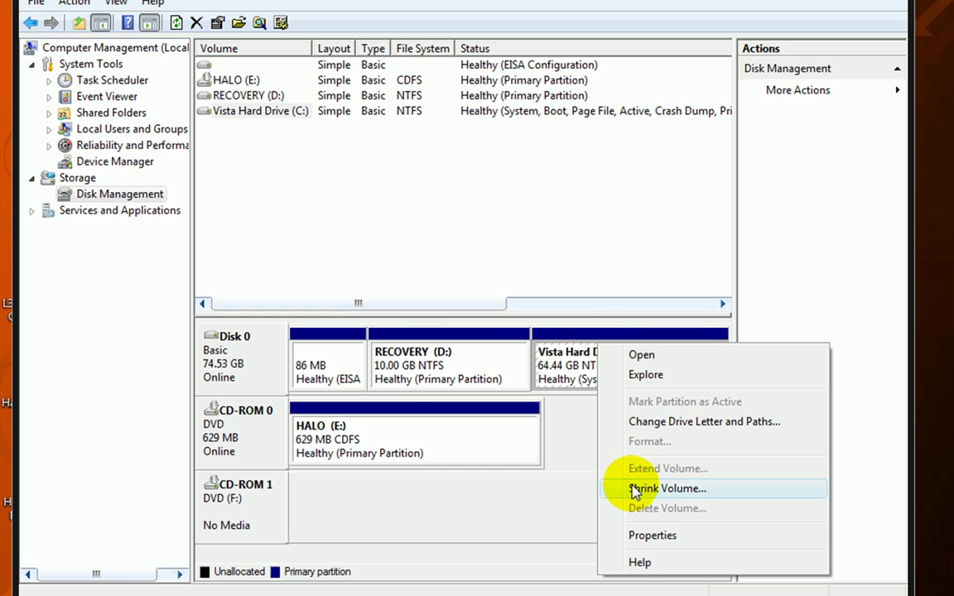
click(570, 443)
right_click(428, 351)
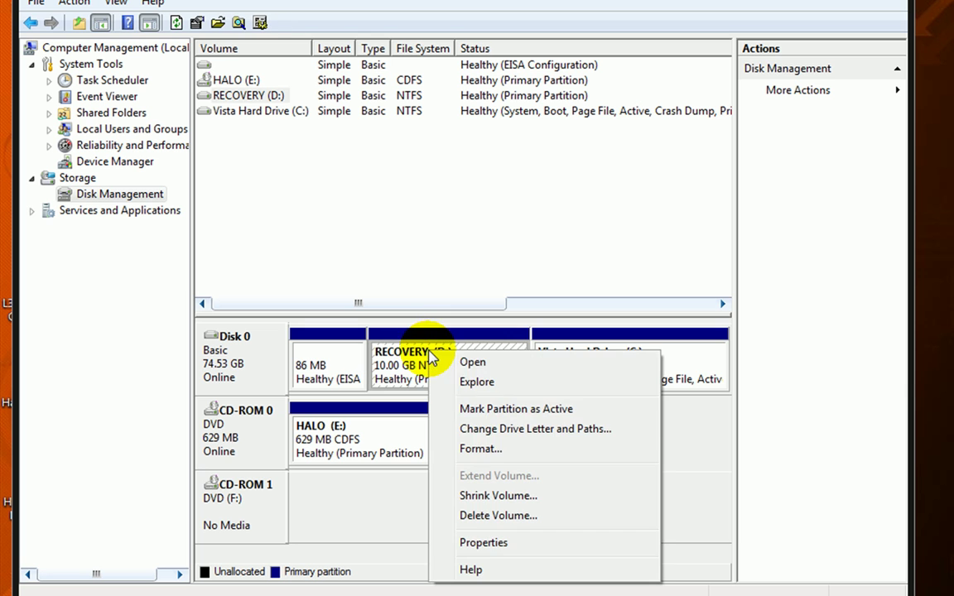
click(497, 495)
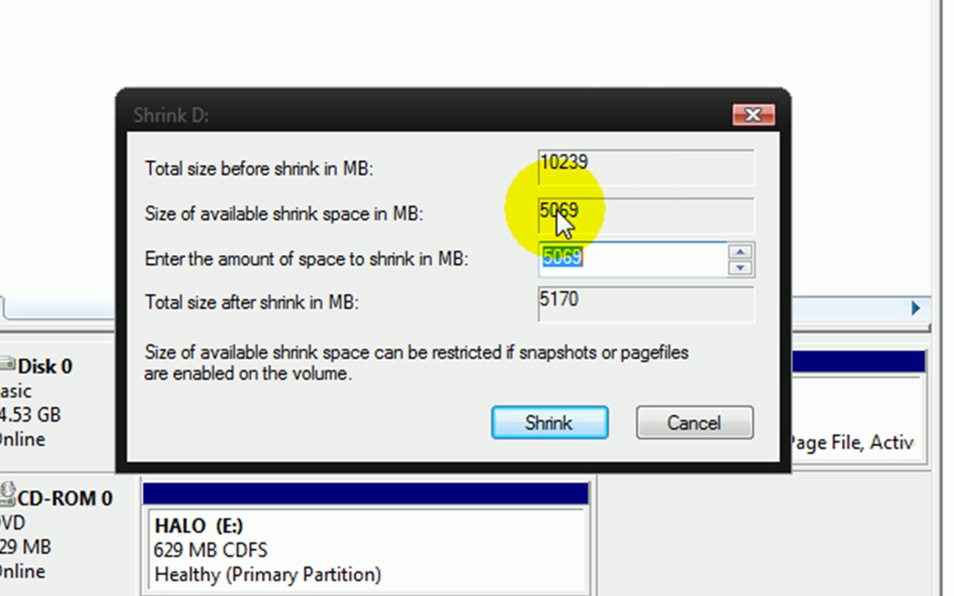
click(740, 269)
click(741, 268)
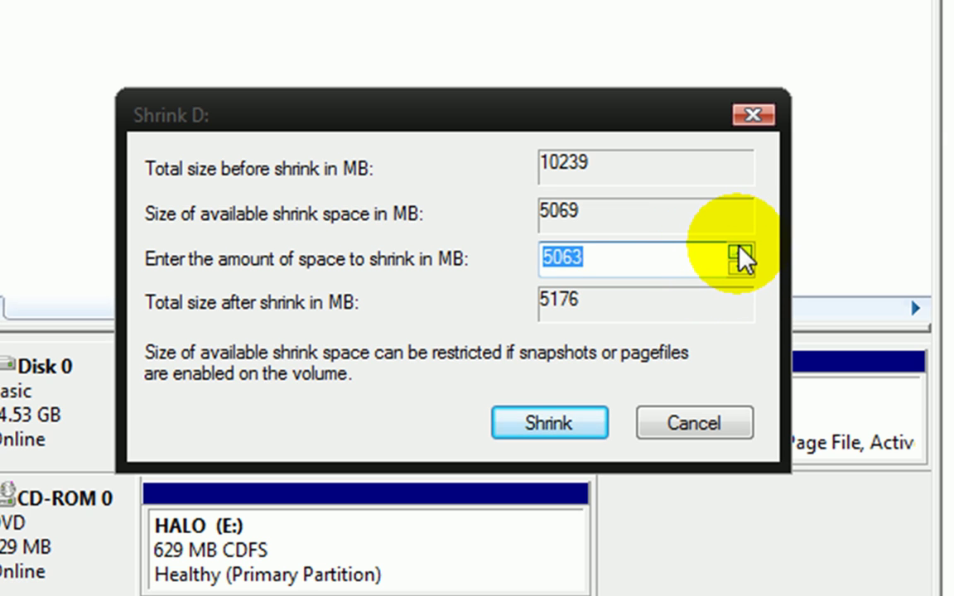
click(739, 251)
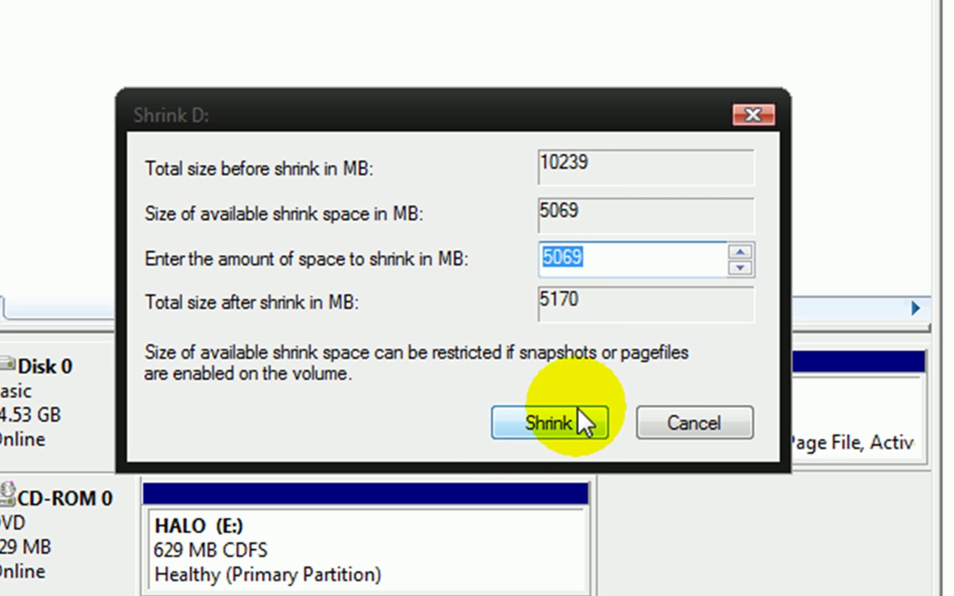
click(540, 422)
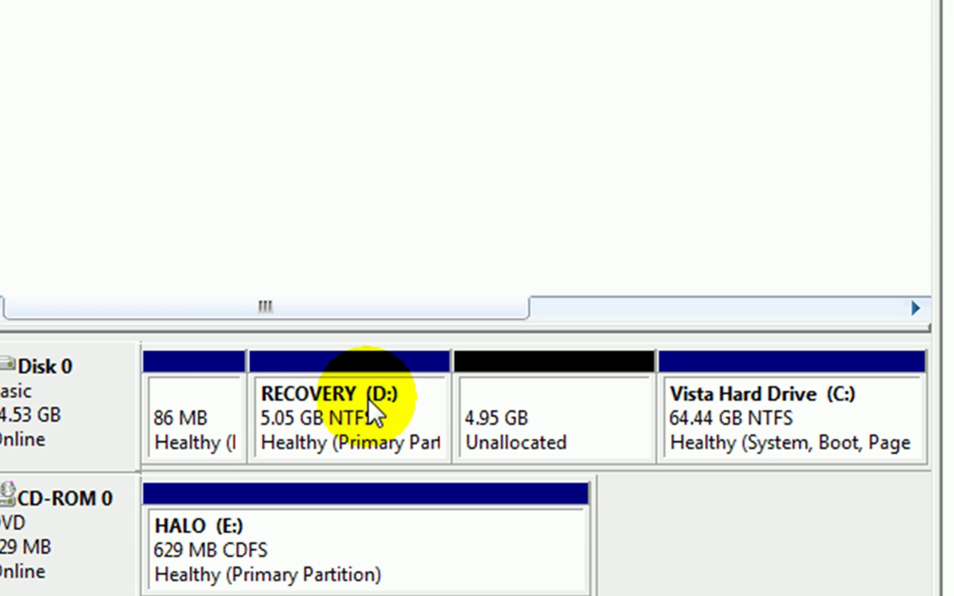
Start a new simple volume in the unallocated space at 5068 MB with drive letter B
right_click(583, 410)
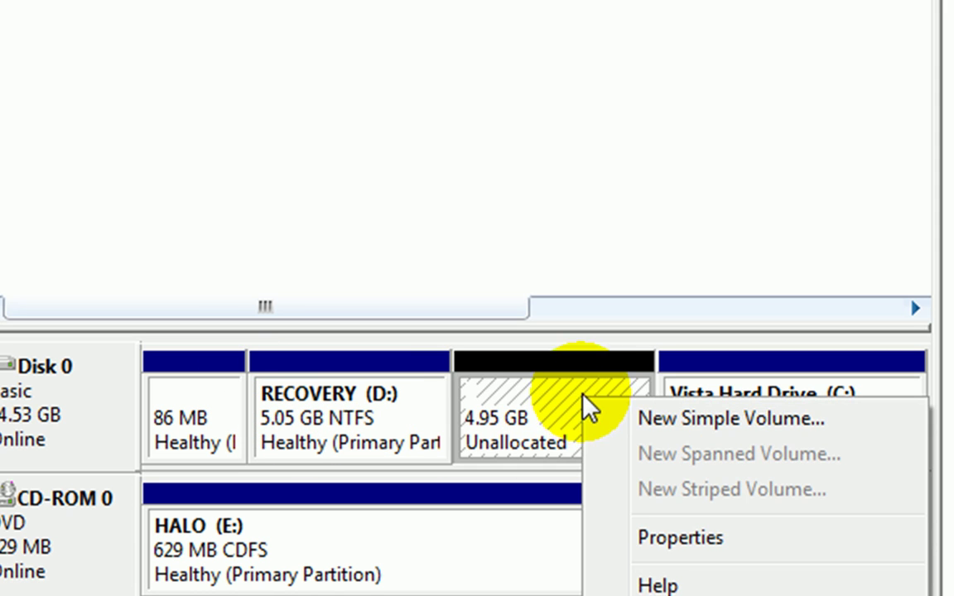
click(625, 422)
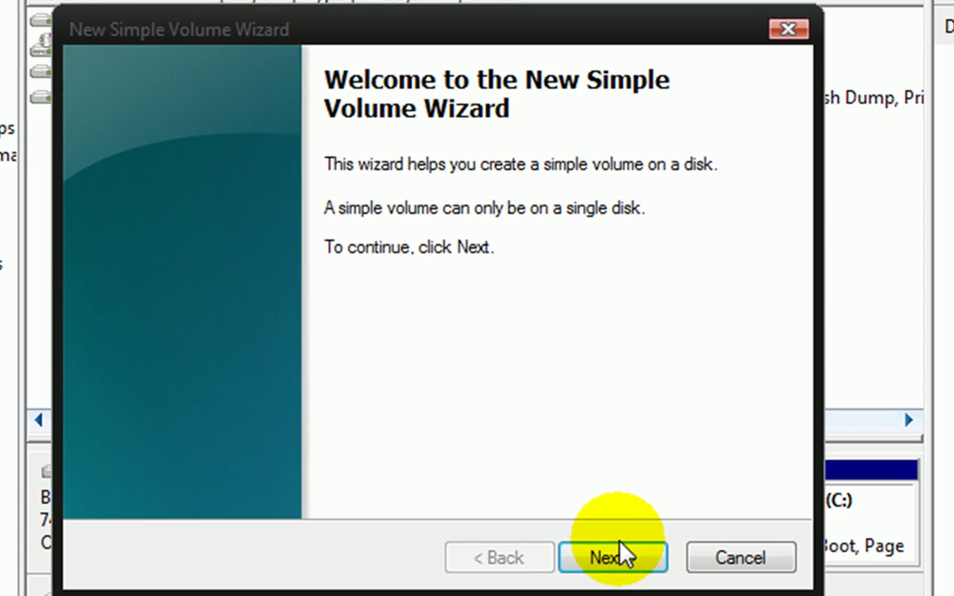
click(617, 560)
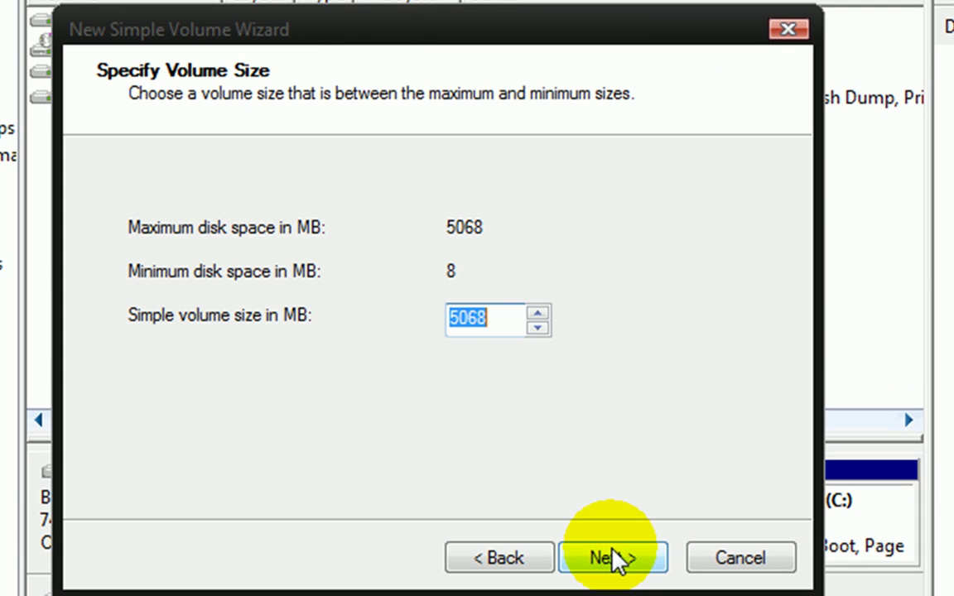
click(626, 565)
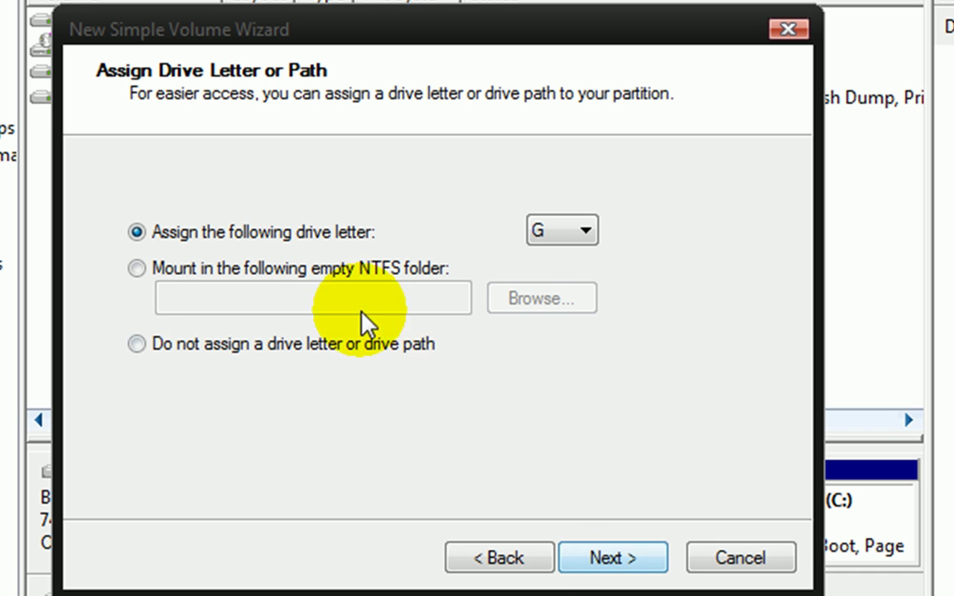
click(560, 232)
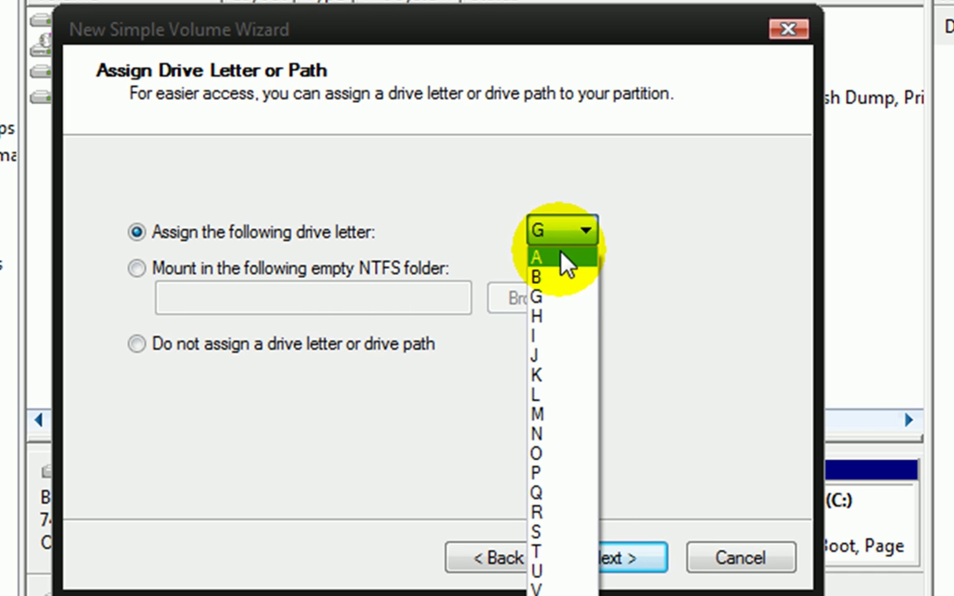
click(556, 277)
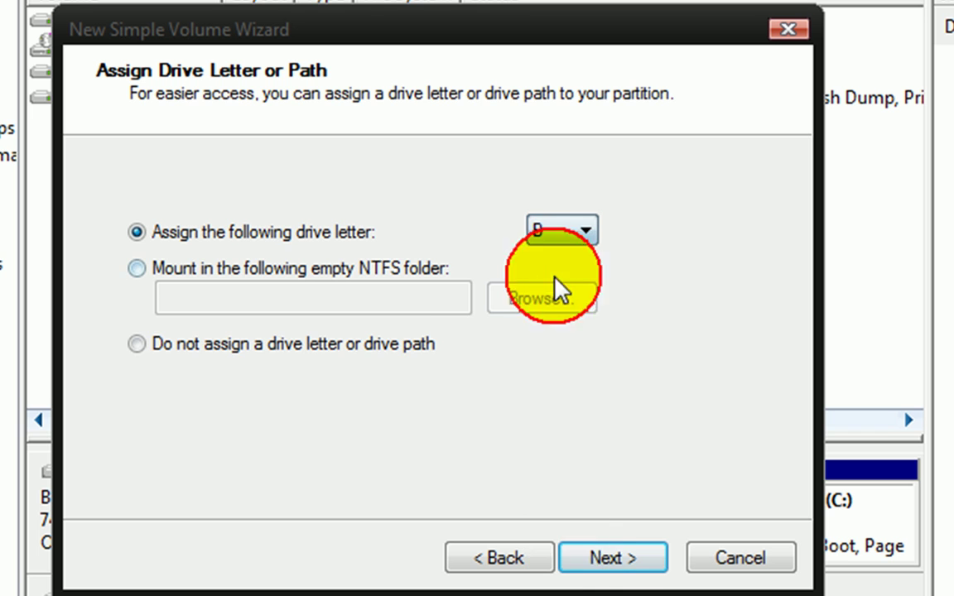
click(617, 571)
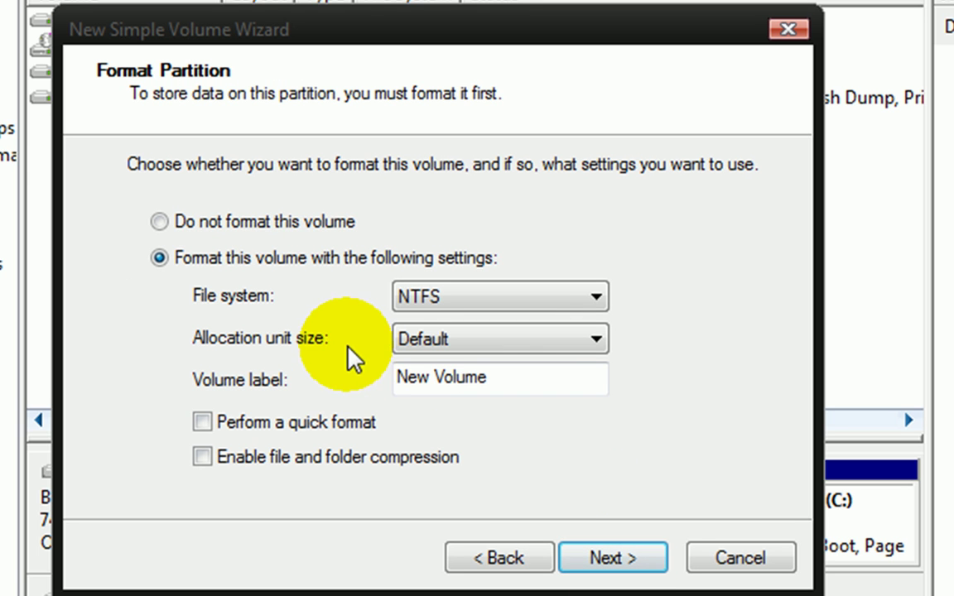
Keep NTFS with Default allocation unit size and label the volume 'Test Drive'
click(559, 354)
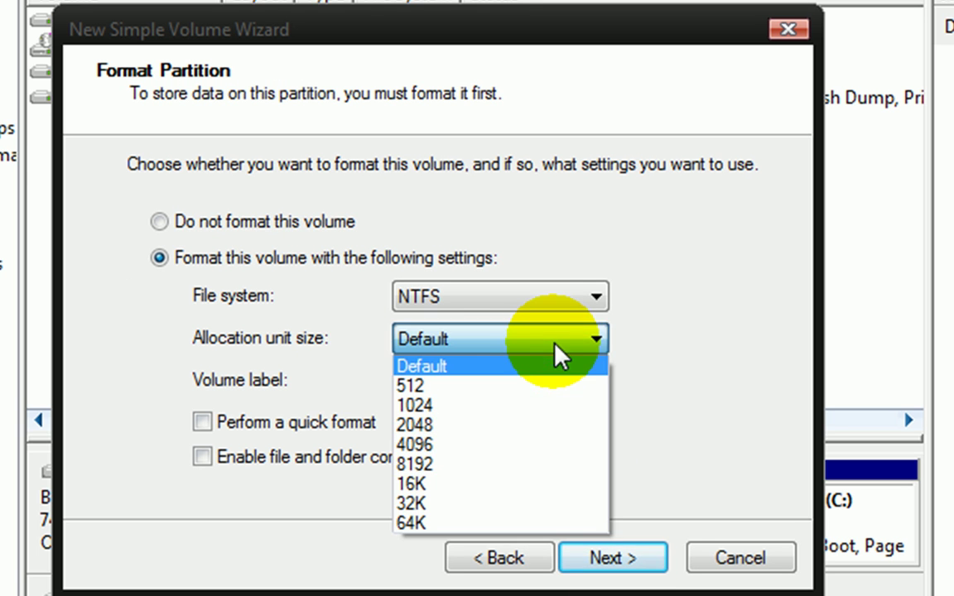
click(654, 354)
drag(518, 378, 263, 422)
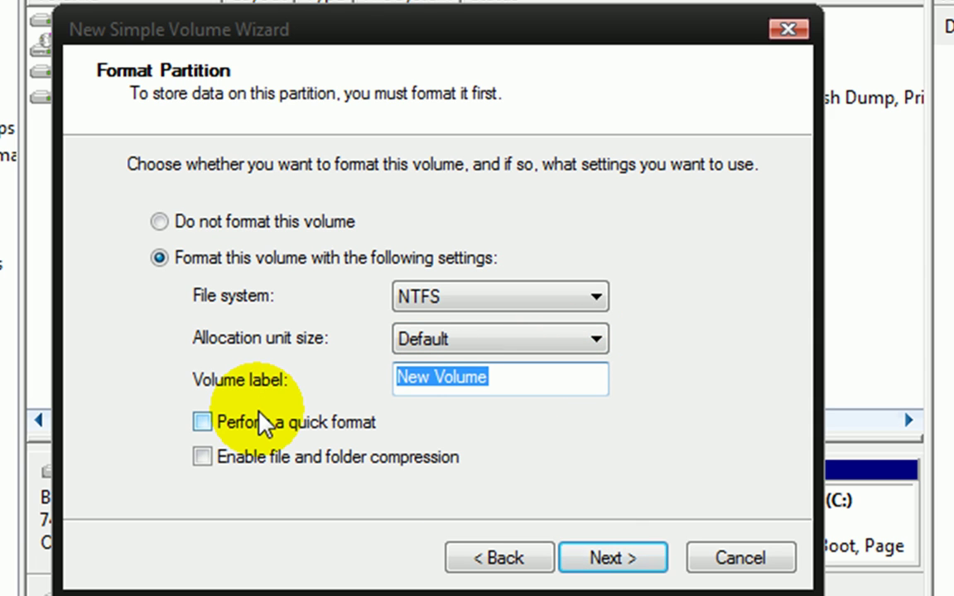
text(Test Drive)
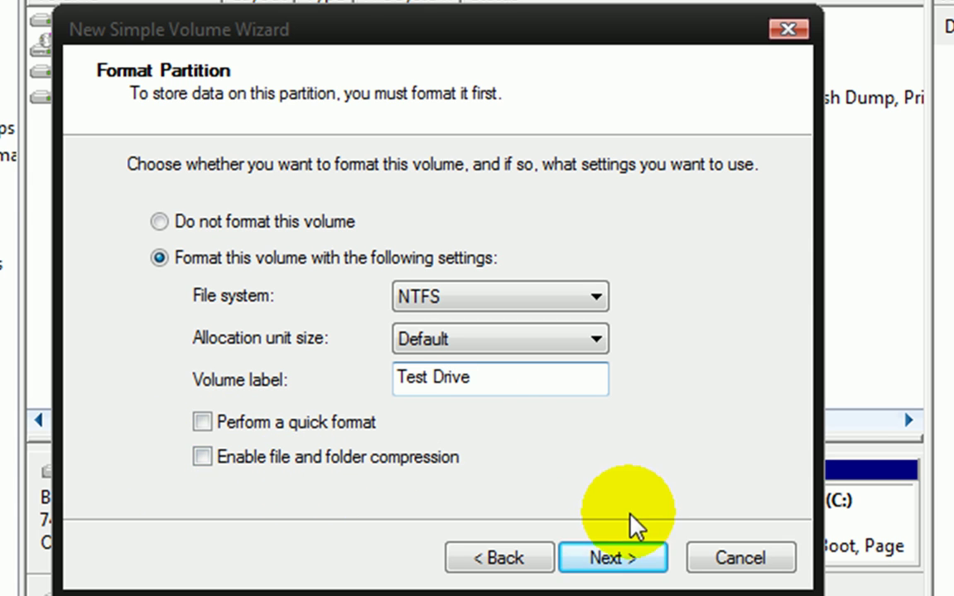
Complete the wizard so Test Drive (B:) is formatted as a 4.95 GB NTFS volume
click(593, 552)
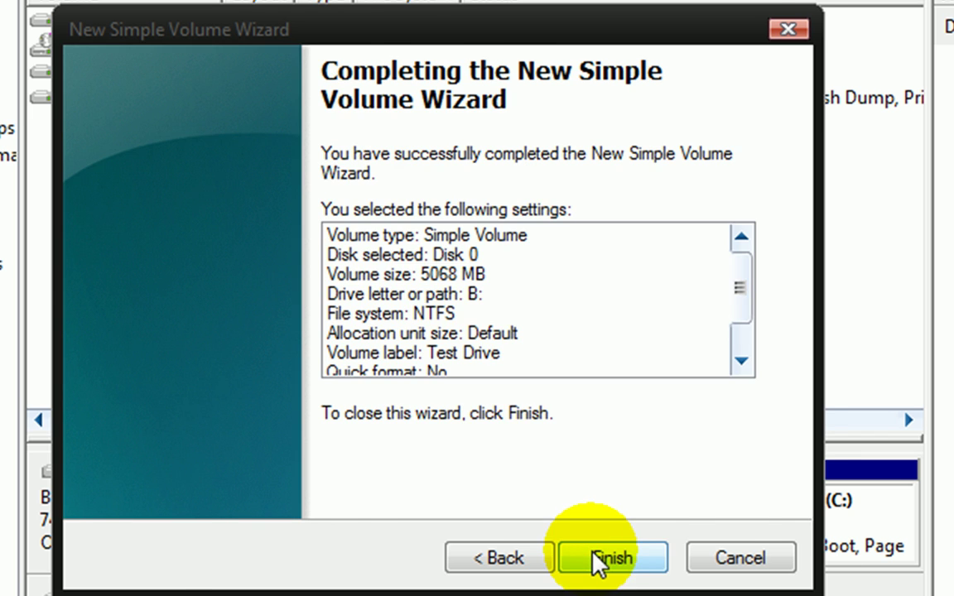
click(598, 560)
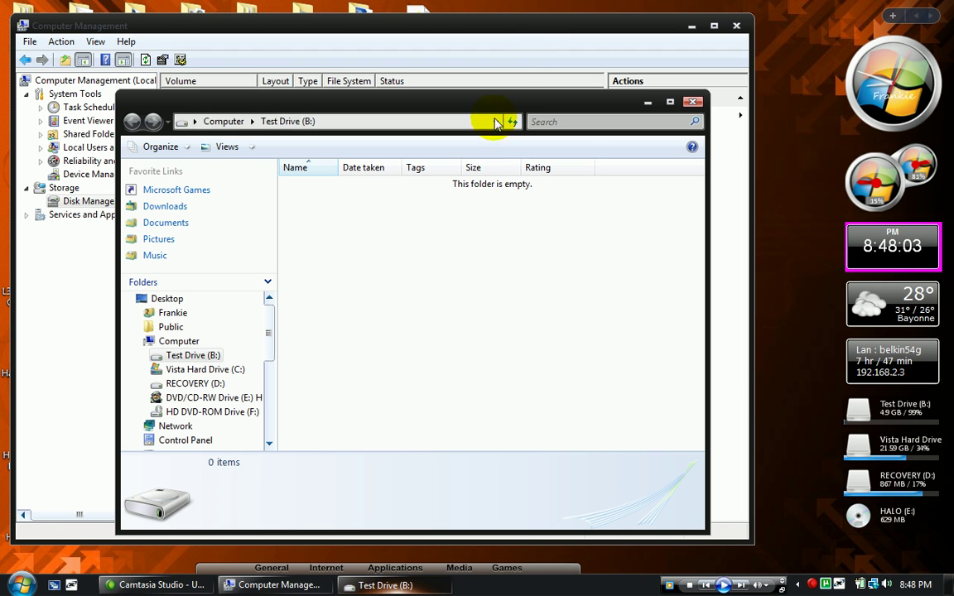
Check in Explorer that Test Drive (B:) shows 4.89 GB free of 4.94 GB, then close it
click(534, 44)
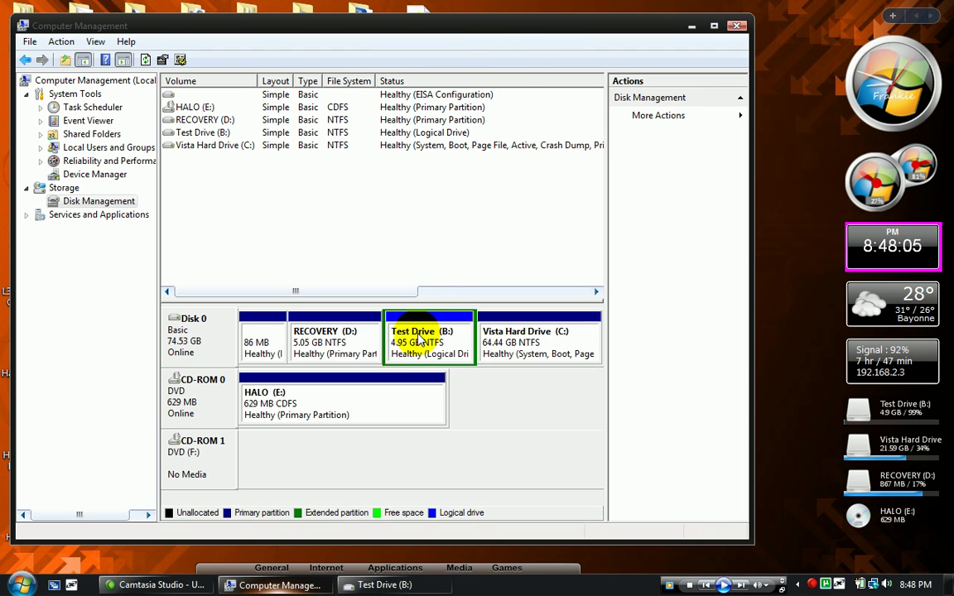
click(385, 585)
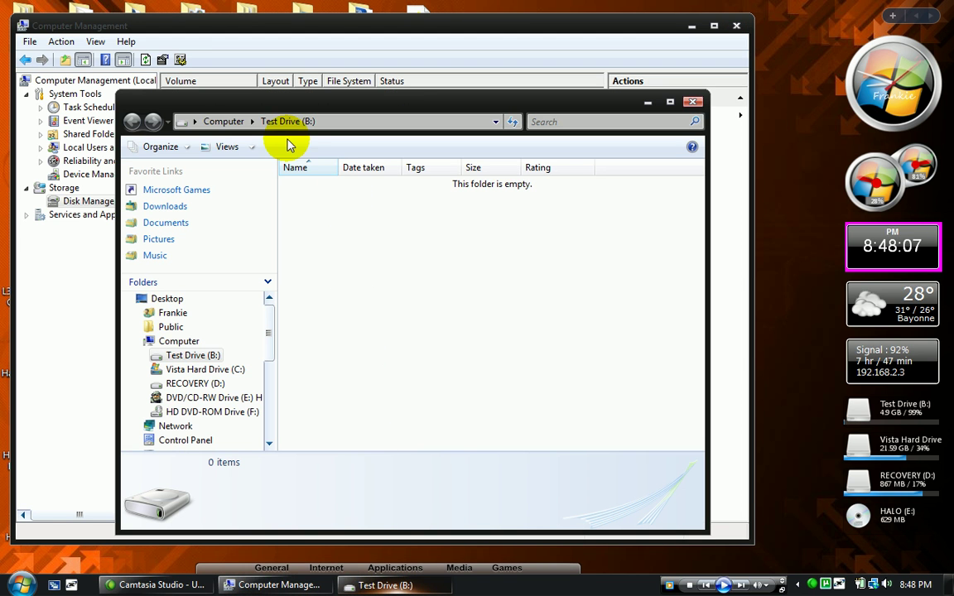
click(222, 121)
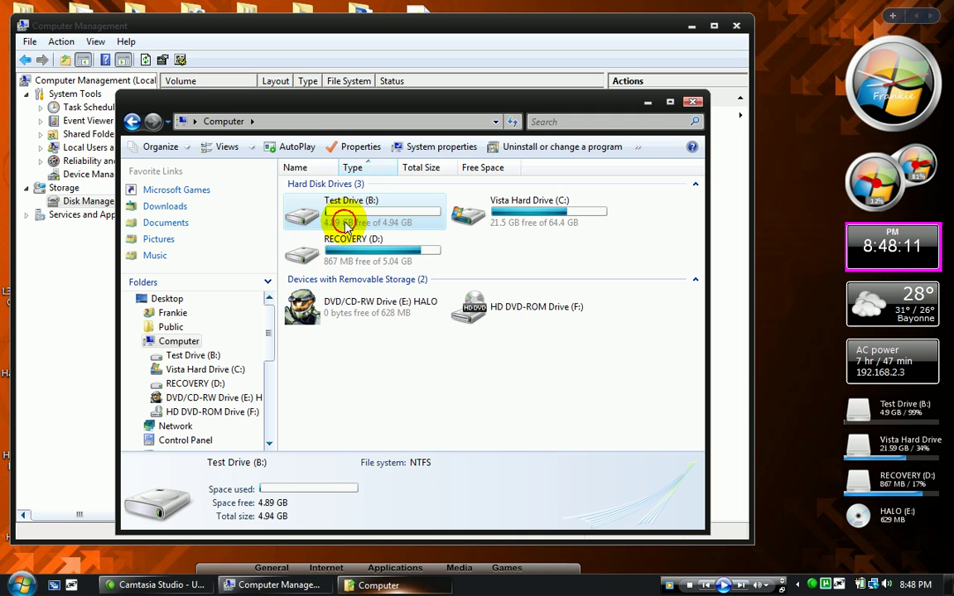
double_click(346, 228)
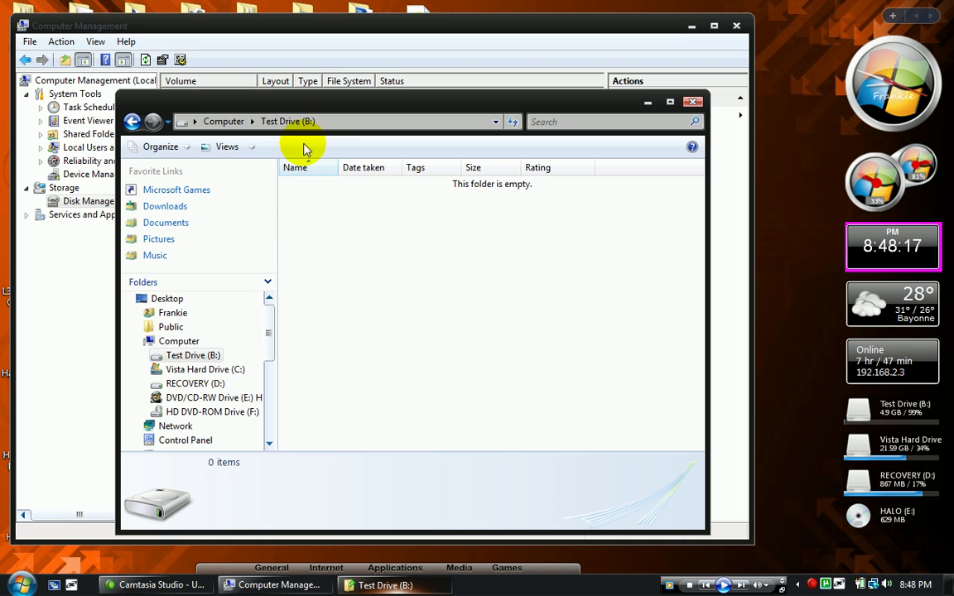
click(130, 124)
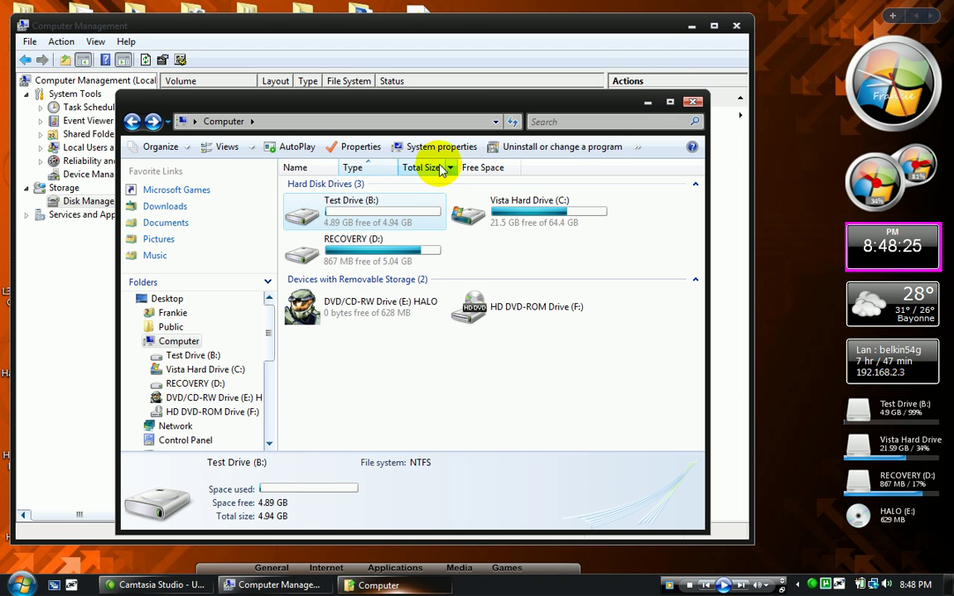
right_click(362, 220)
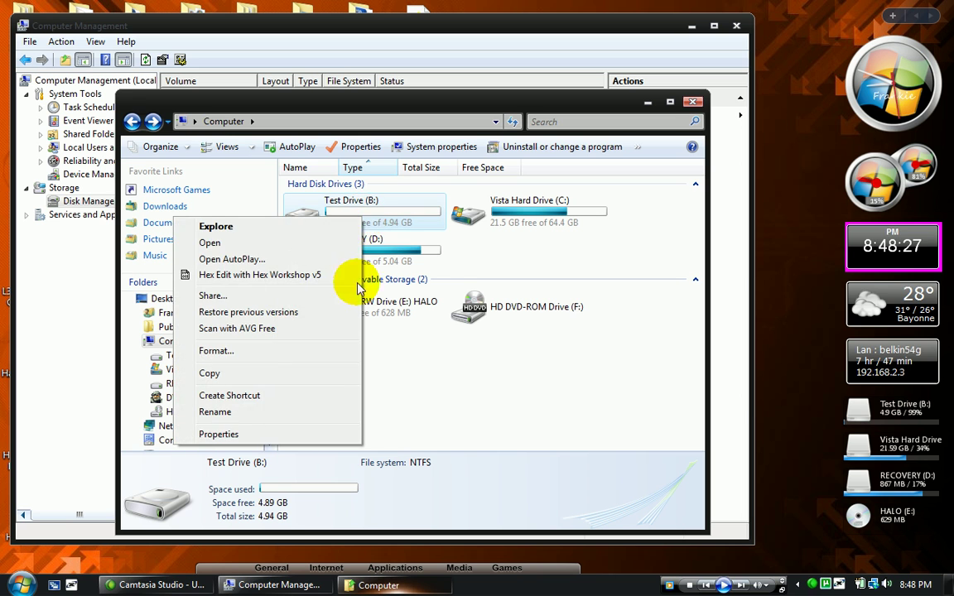
click(408, 415)
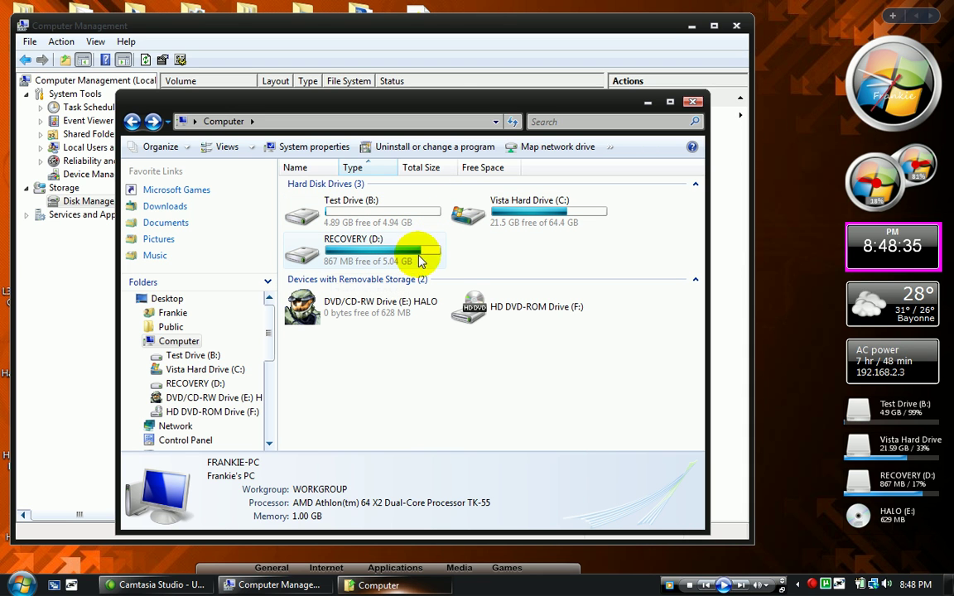
click(694, 105)
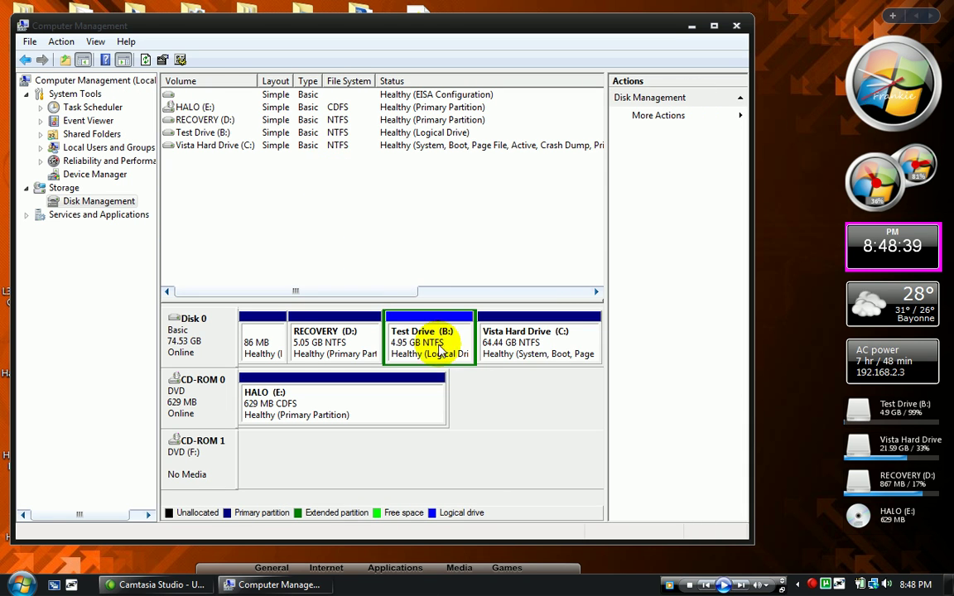
Delete the Test Drive (B:) volume
right_click(439, 347)
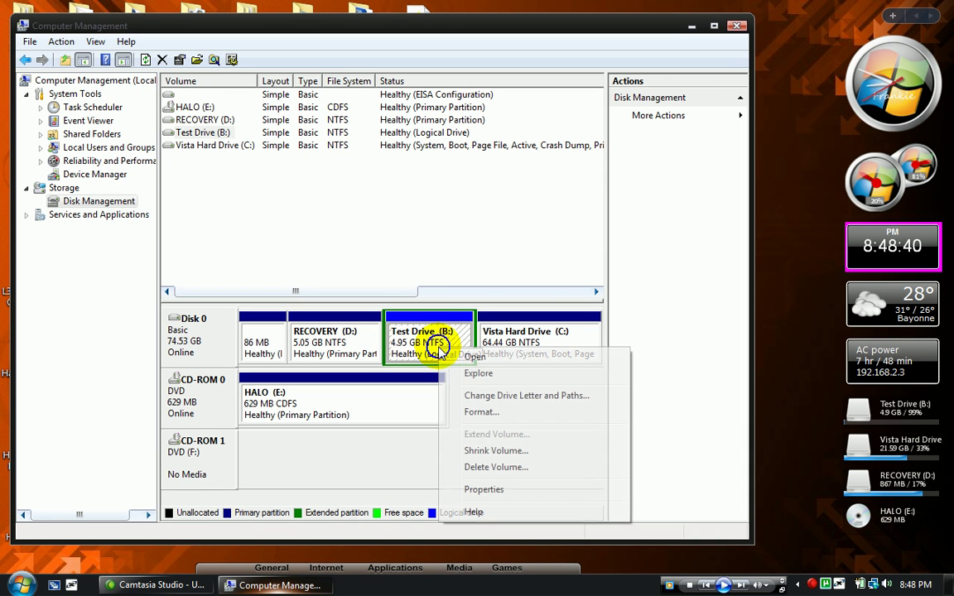
click(505, 468)
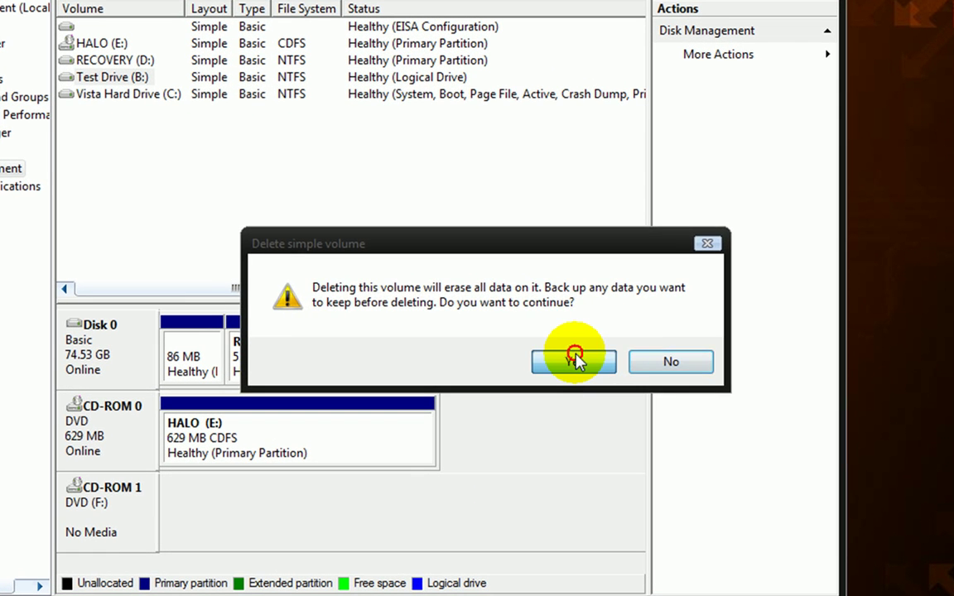
click(572, 361)
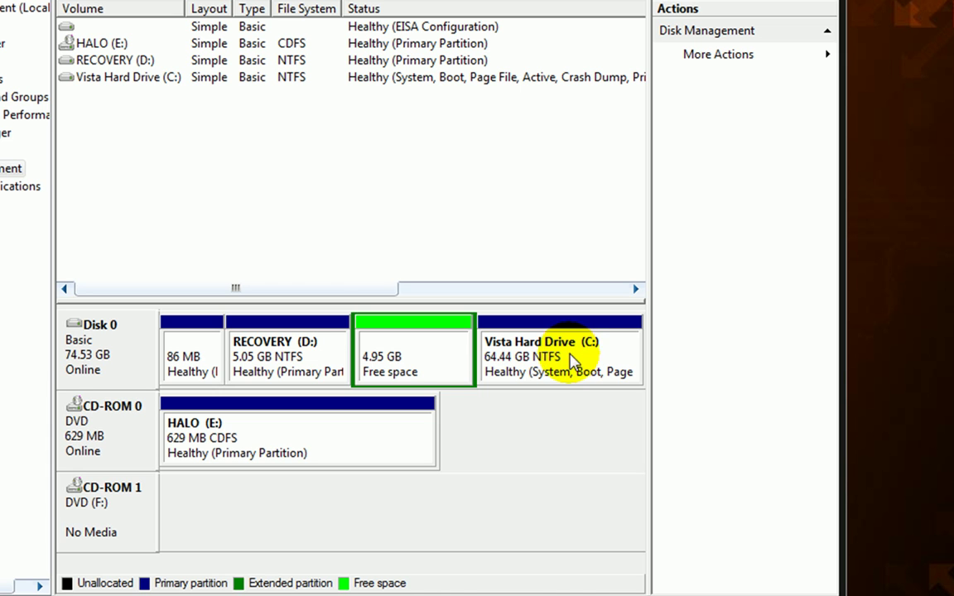
Delete the remaining 4.95 GB extended partition, leaving it unallocated
right_click(447, 356)
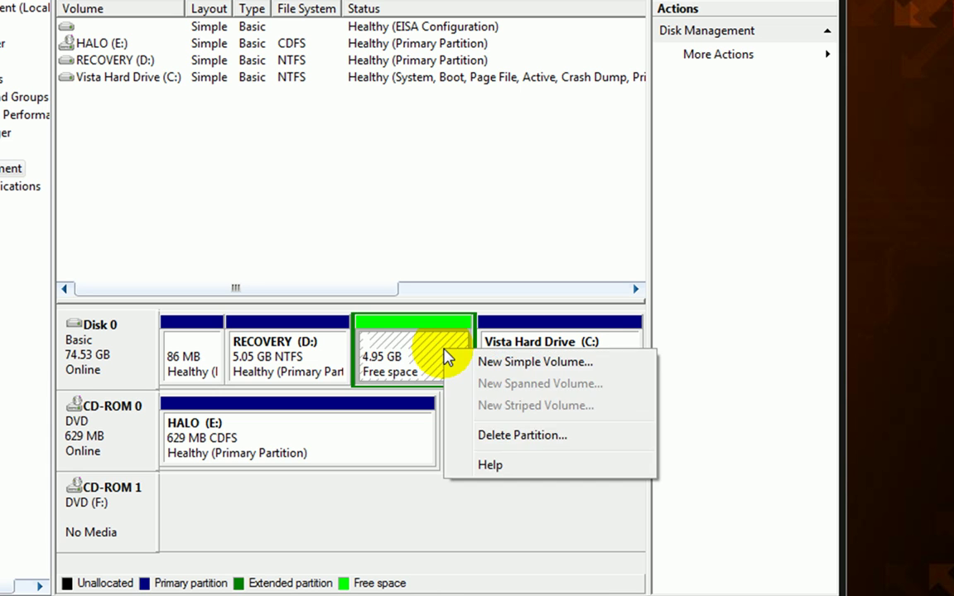
click(498, 444)
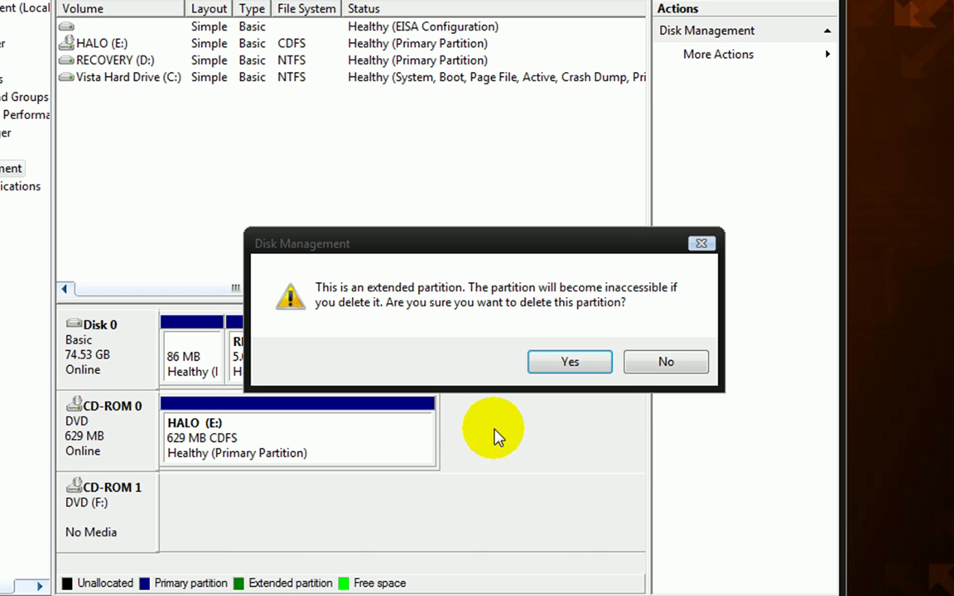
click(558, 367)
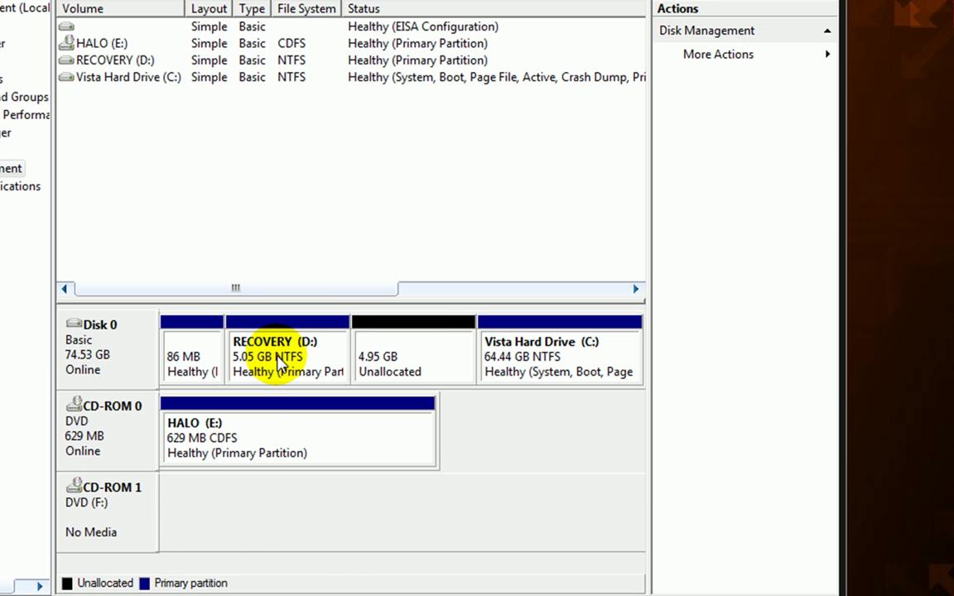
Extend RECOVERY (D:) by all 5069 MB unallocated, restoring it to 10.00 GB
right_click(280, 362)
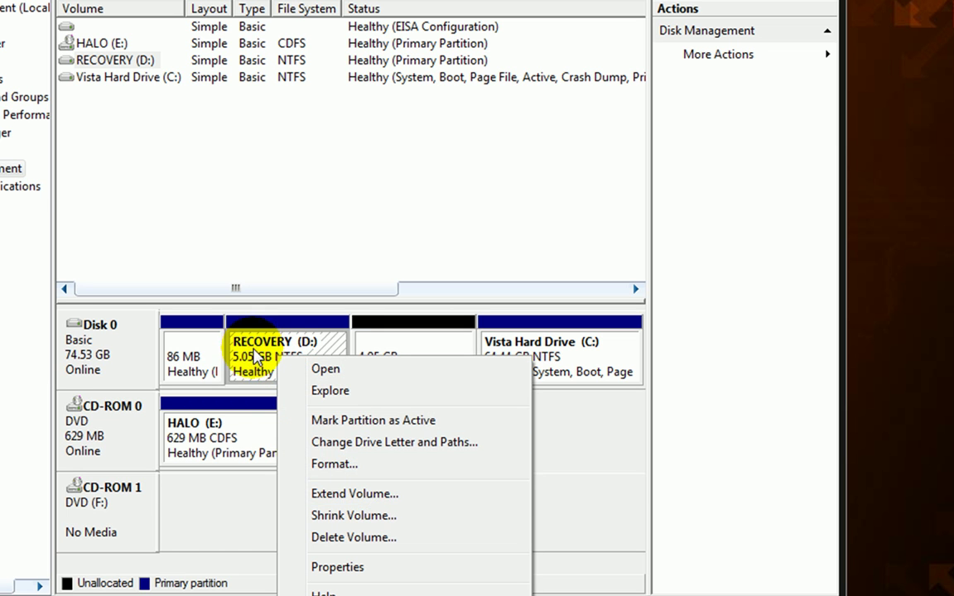
click(351, 494)
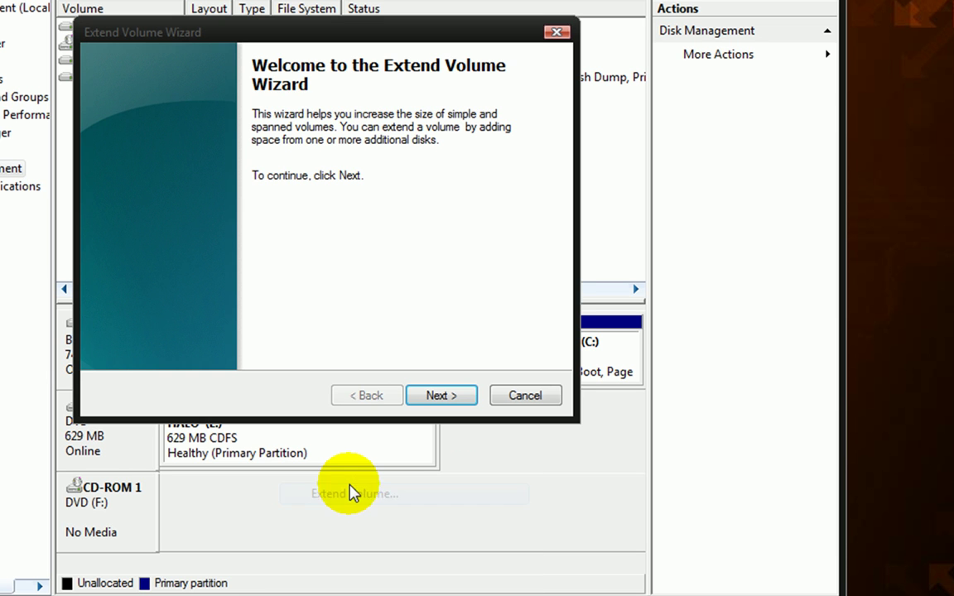
click(439, 397)
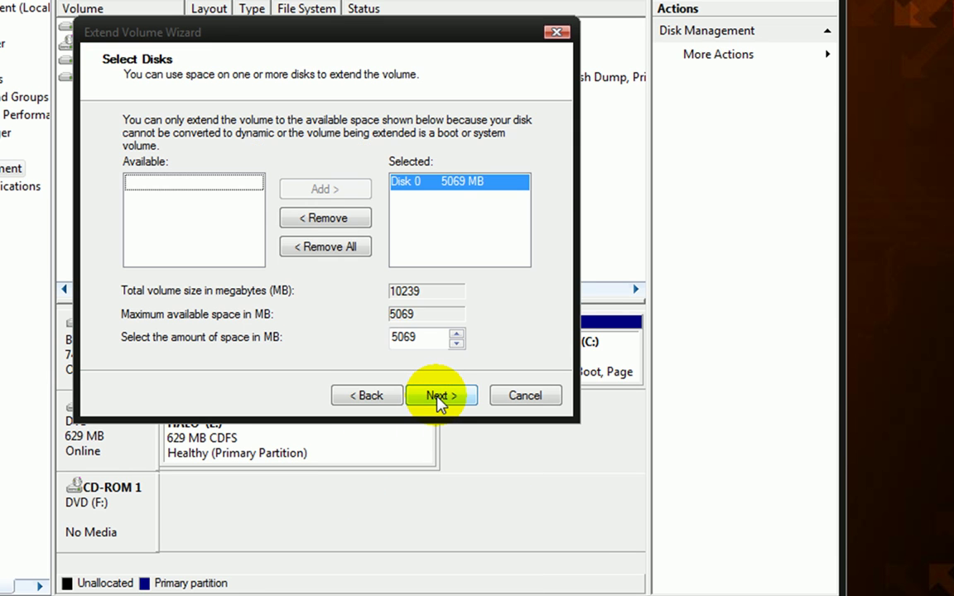
click(439, 396)
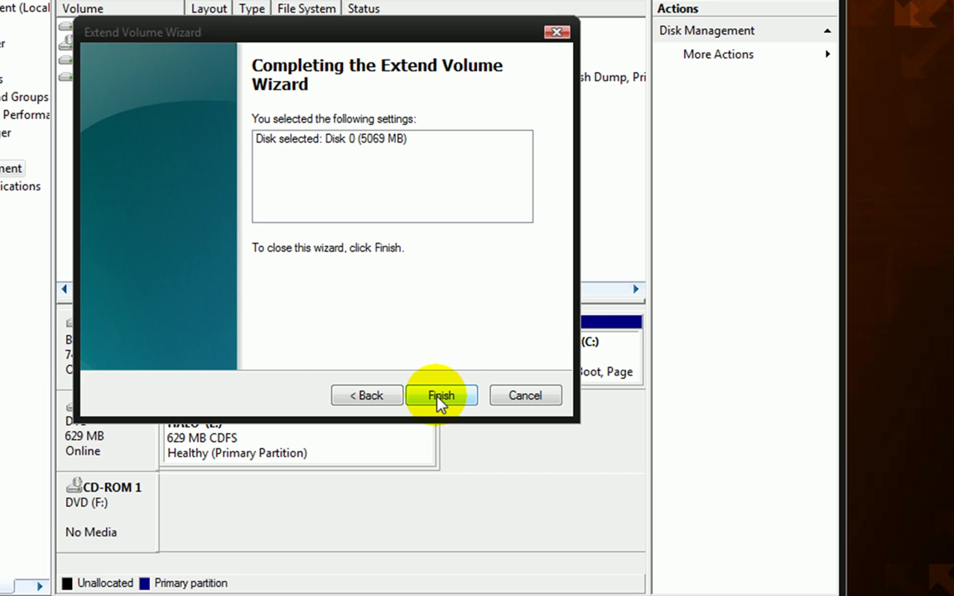
click(436, 395)
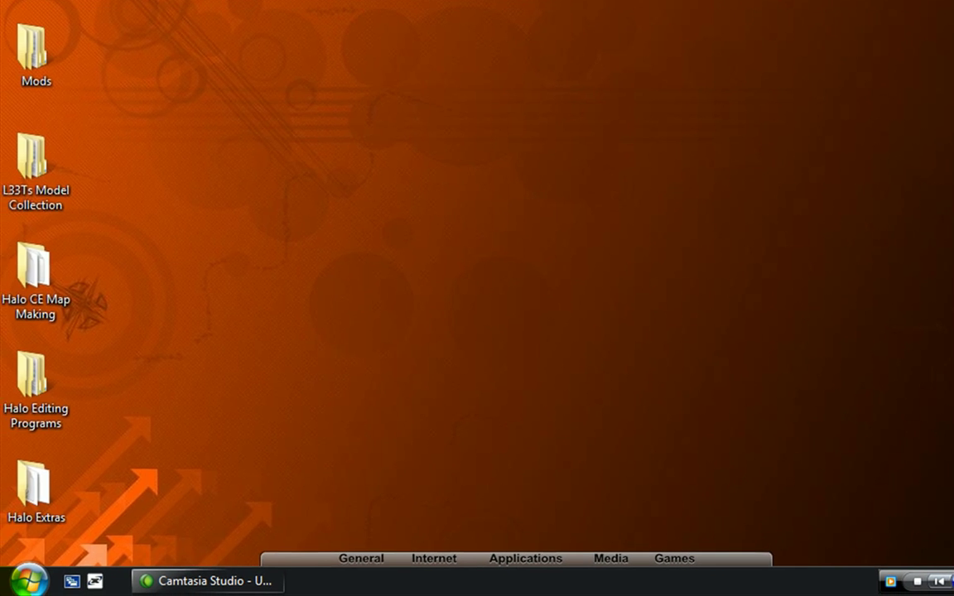
Check the drives listed in Computer, then launch Xfire from the Quick Launch bar
click(29, 579)
click(341, 292)
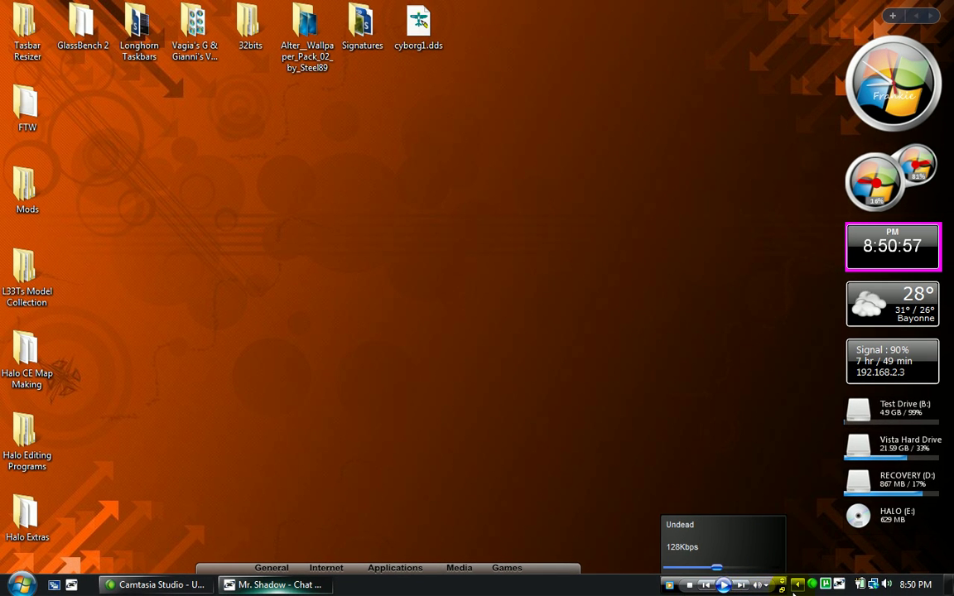
click(780, 573)
click(687, 316)
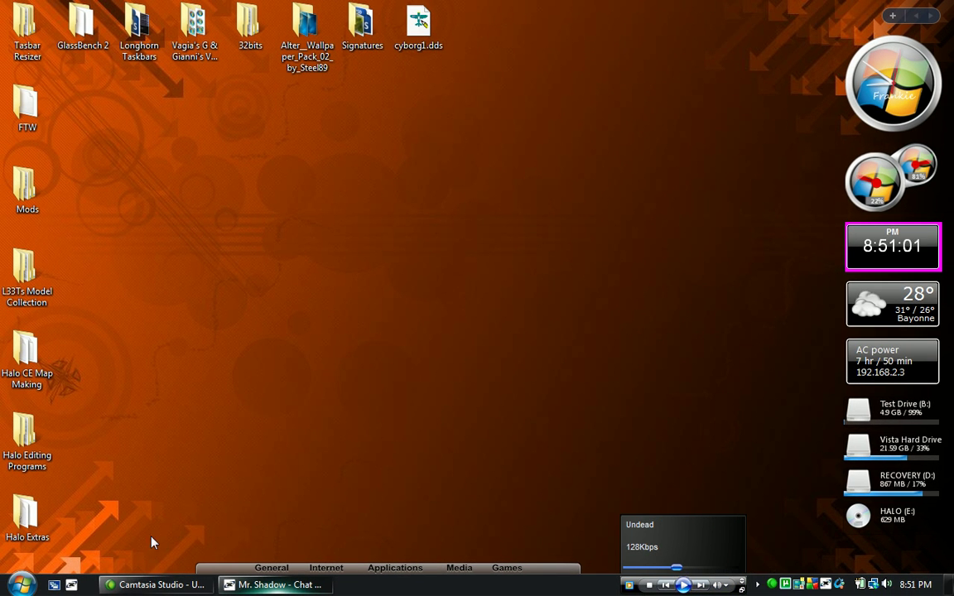
click(72, 586)
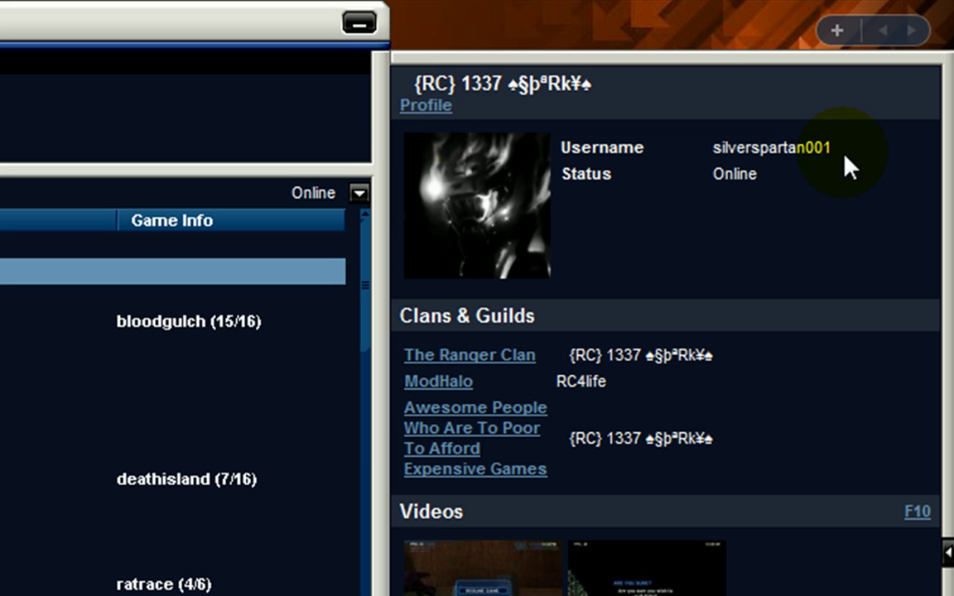
Highlight and then deselect the profile username, and select your own friends-list entry
drag(844, 155, 714, 142)
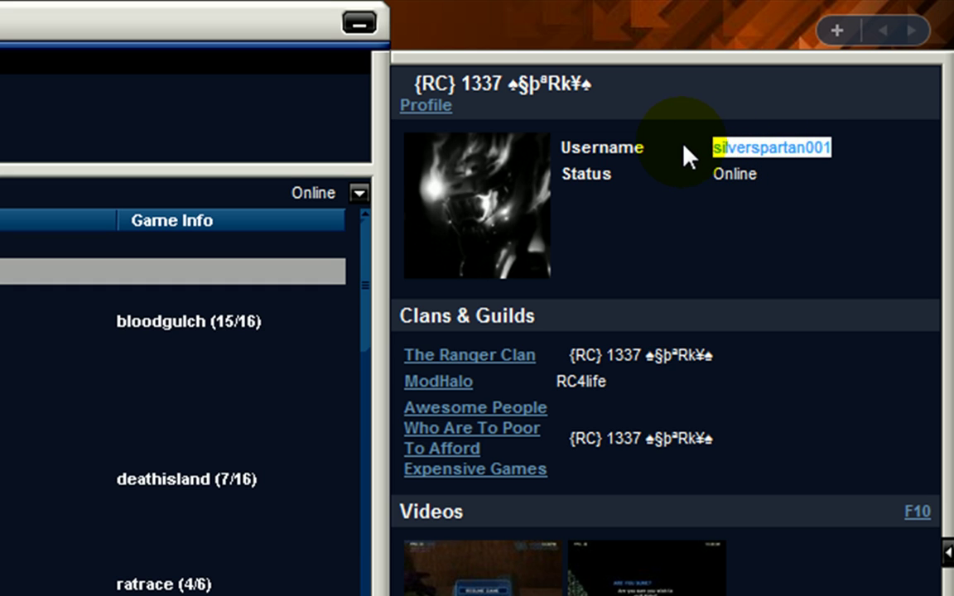
click(846, 149)
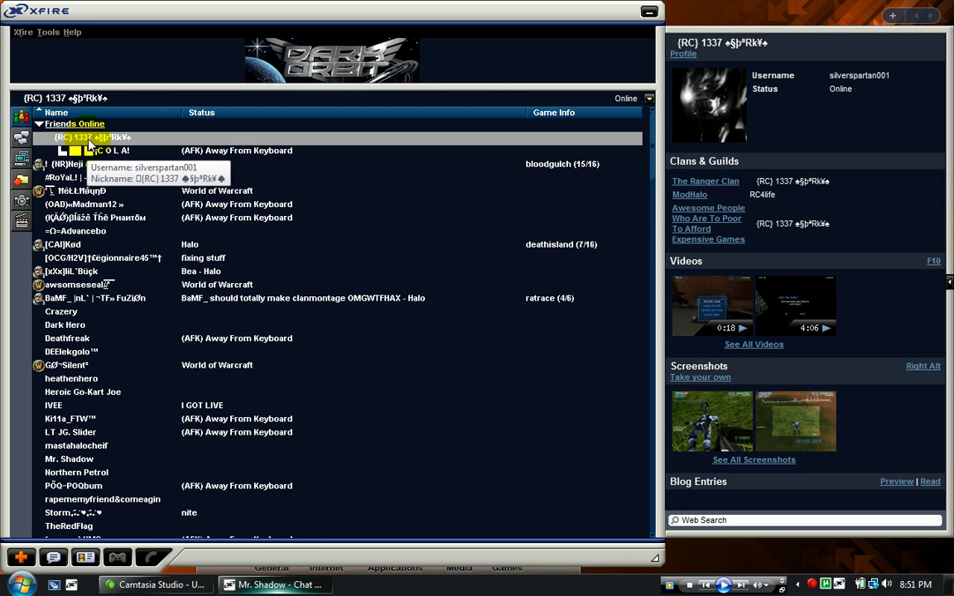
click(90, 140)
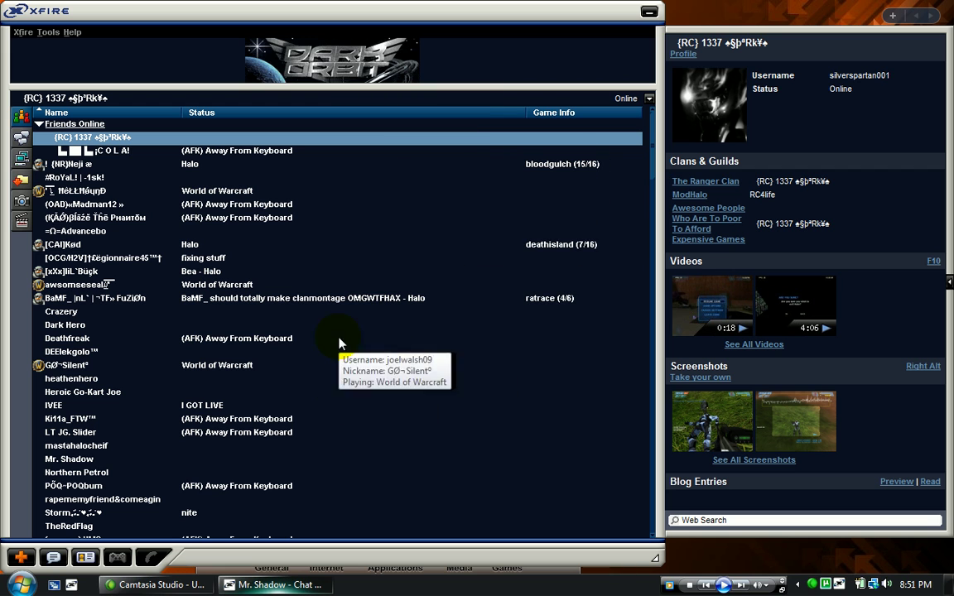
Leave the Online status unchanged, sort friends by Game Info then Name, and minimize Xfire
click(649, 101)
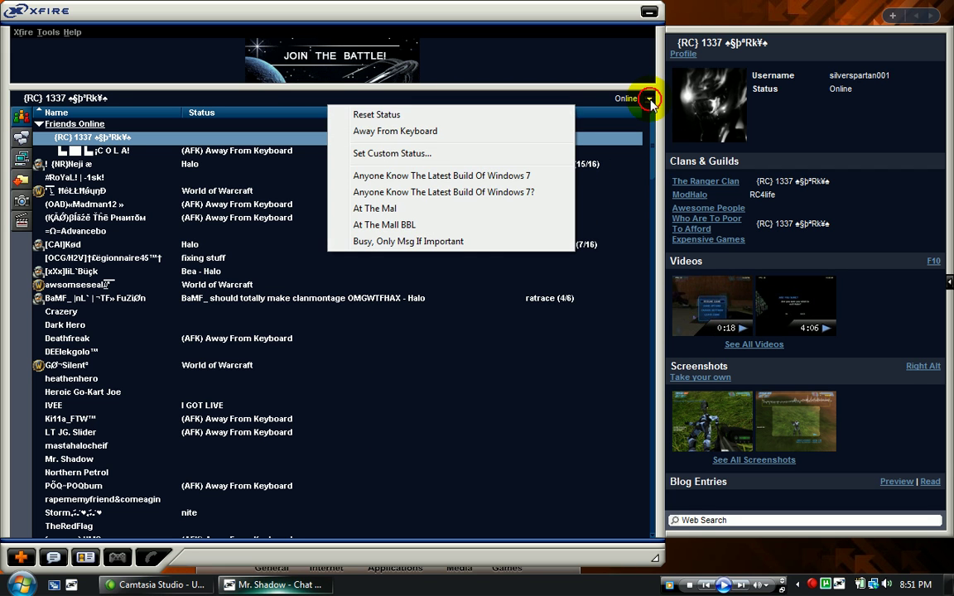
click(496, 115)
click(538, 112)
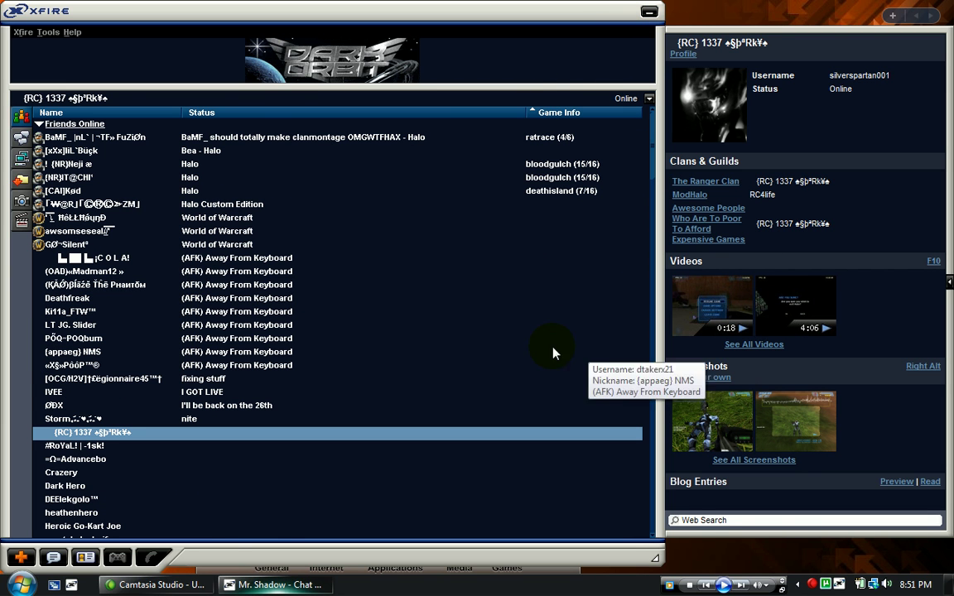
click(162, 117)
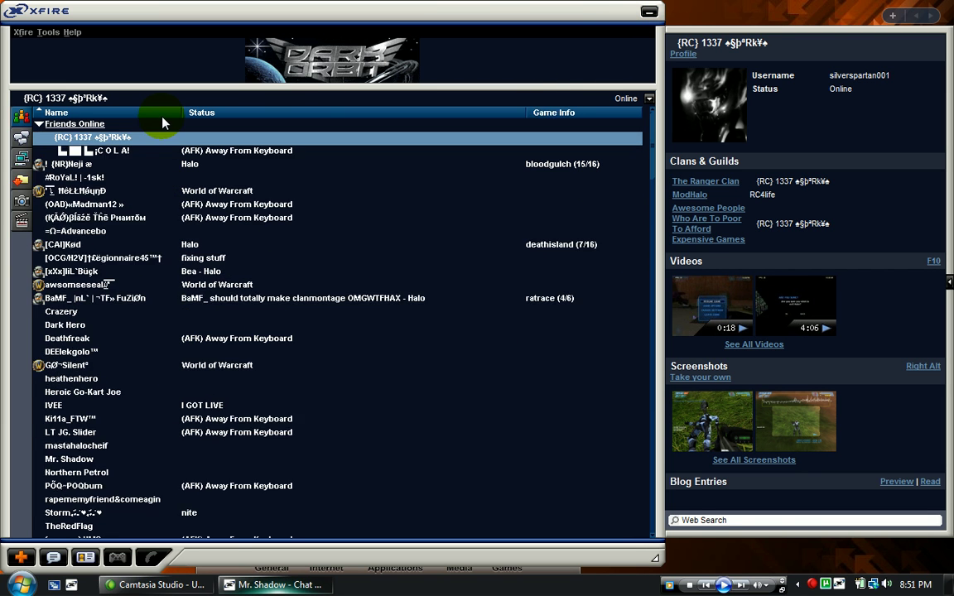
click(650, 13)
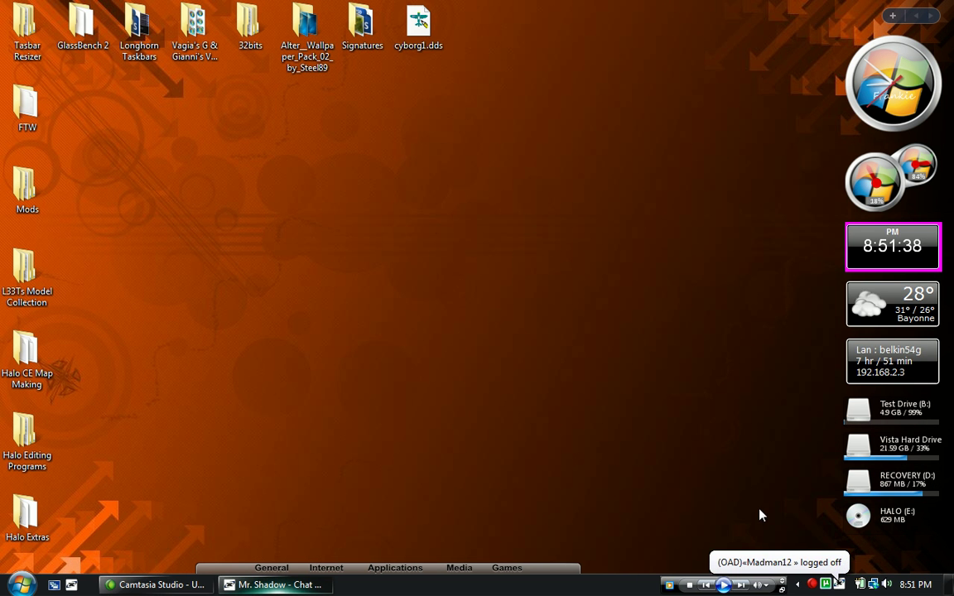
Open the Camtasia Recorder tray icon's context menu from the hidden tray icons
click(798, 585)
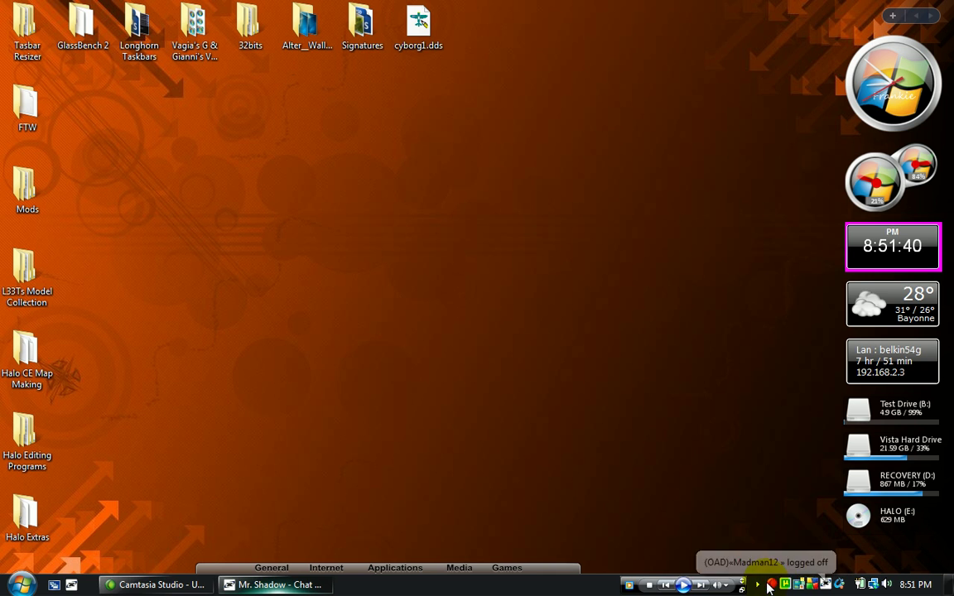
click(593, 472)
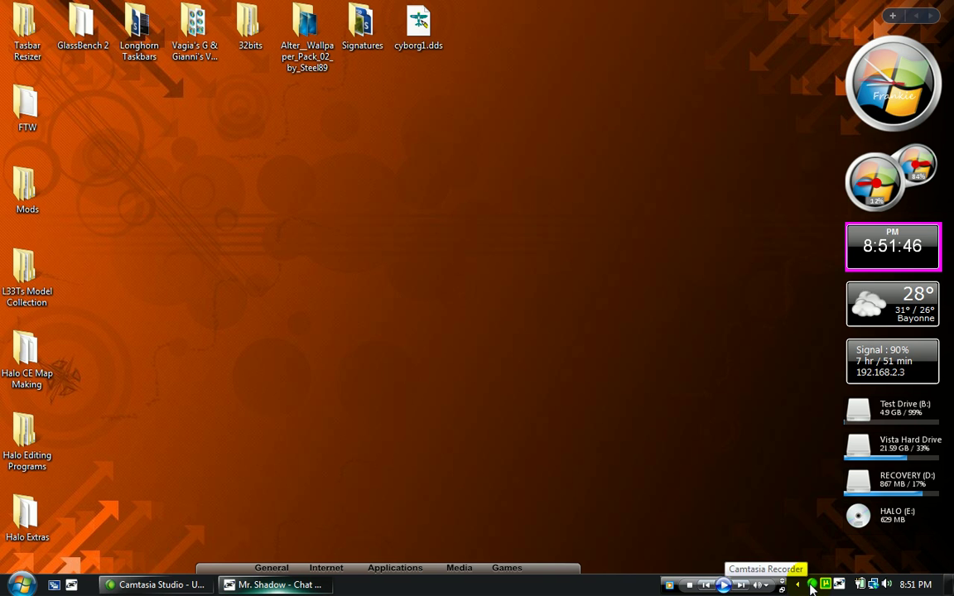
right_click(811, 584)
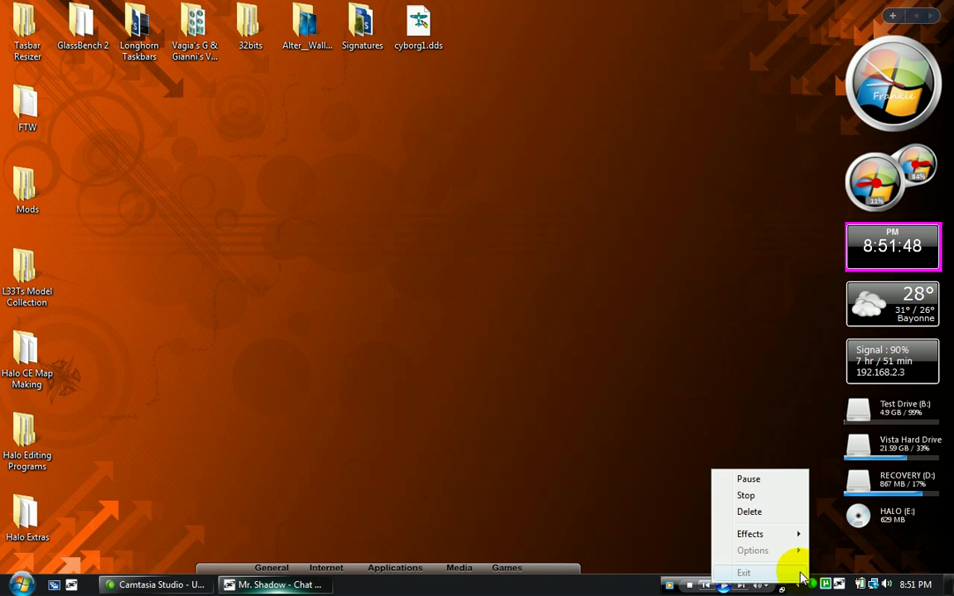